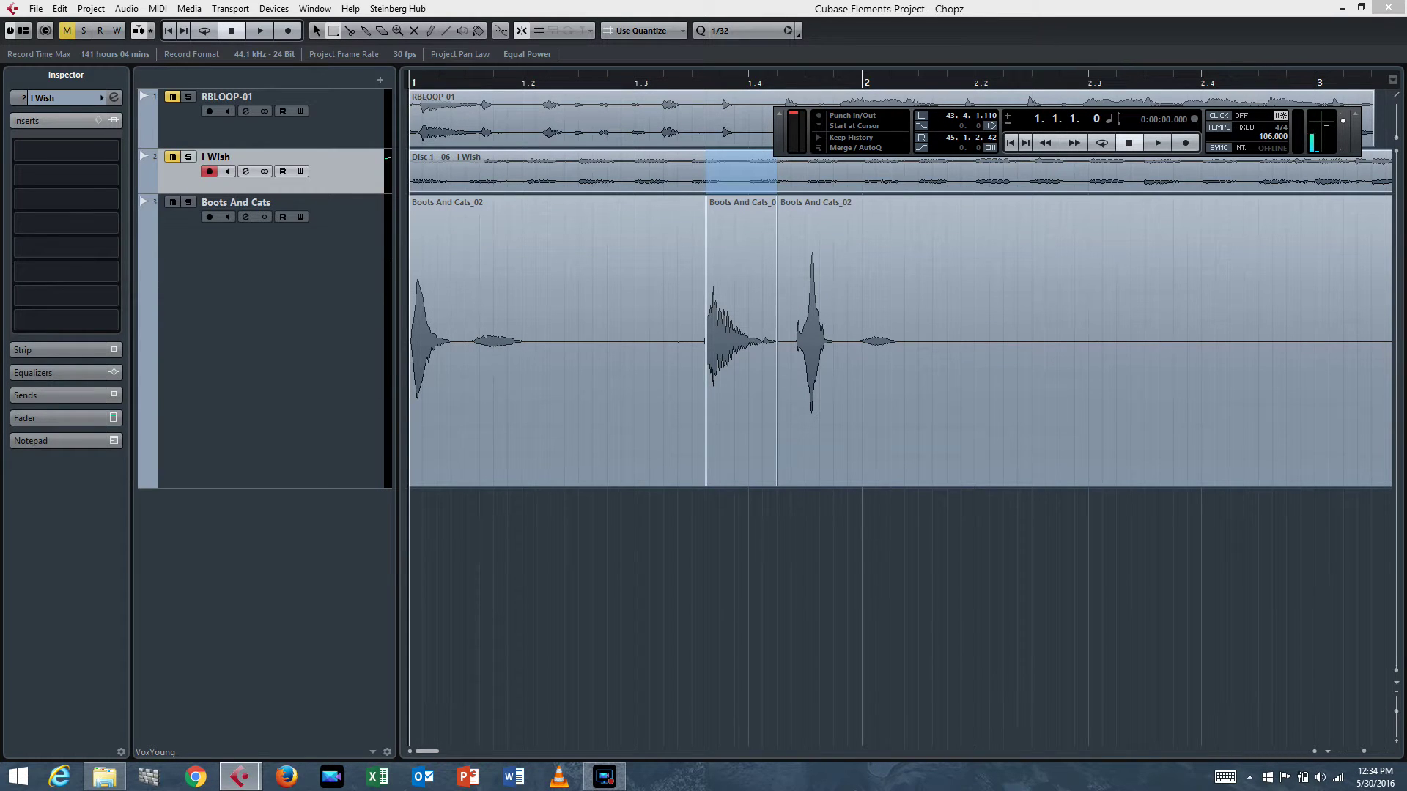
Step: Select and arm the Boots And Cats track, then play its audio briefly and stop
click(246, 355)
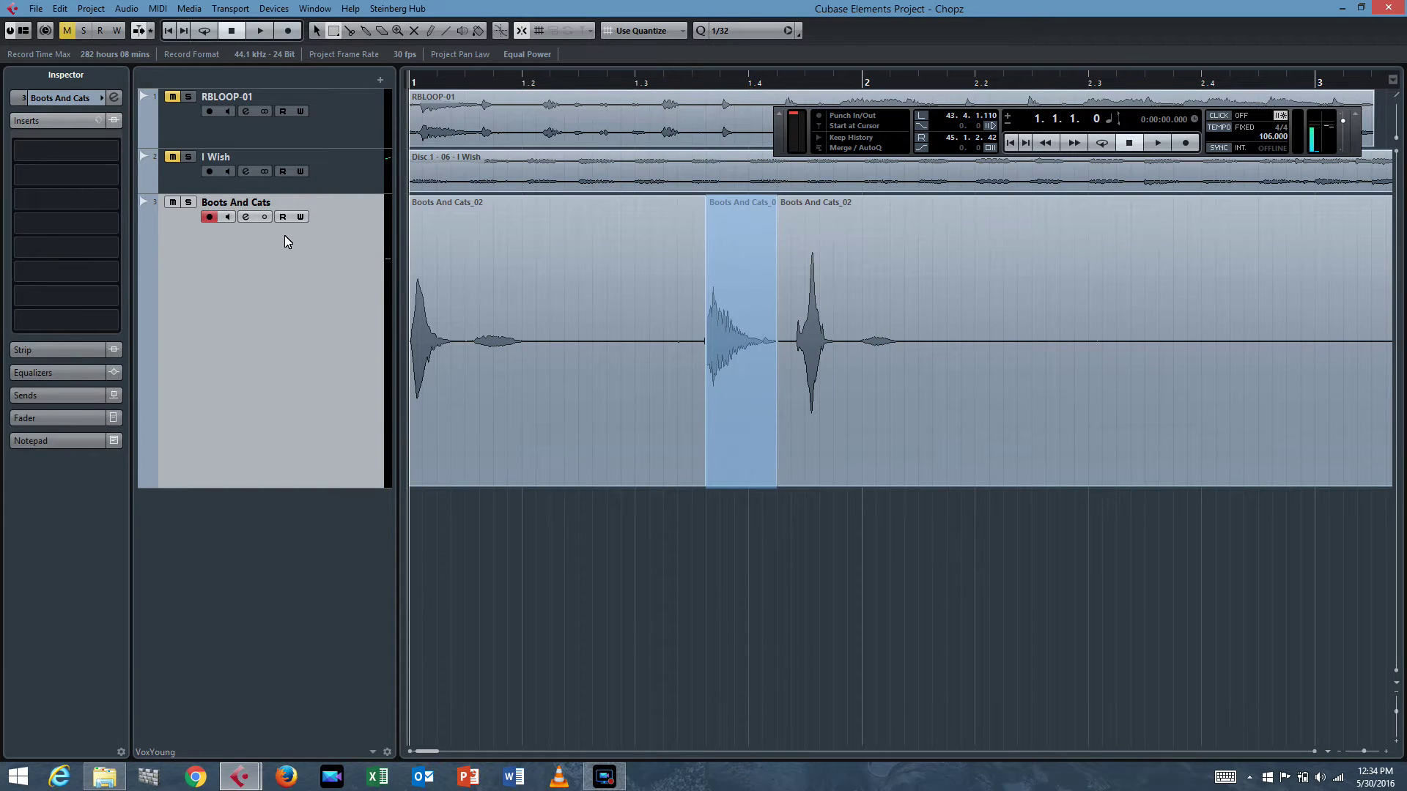
key(space)
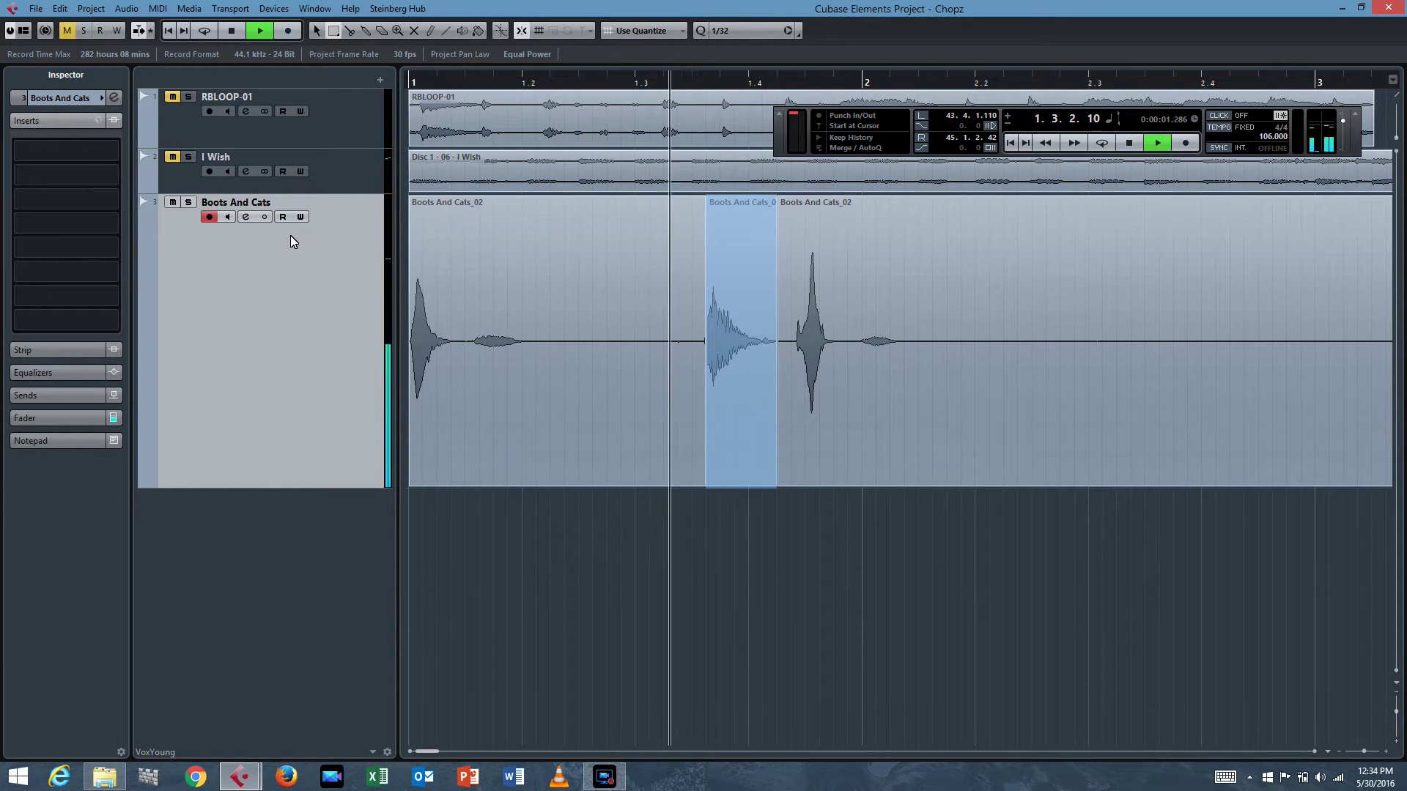
key(space)
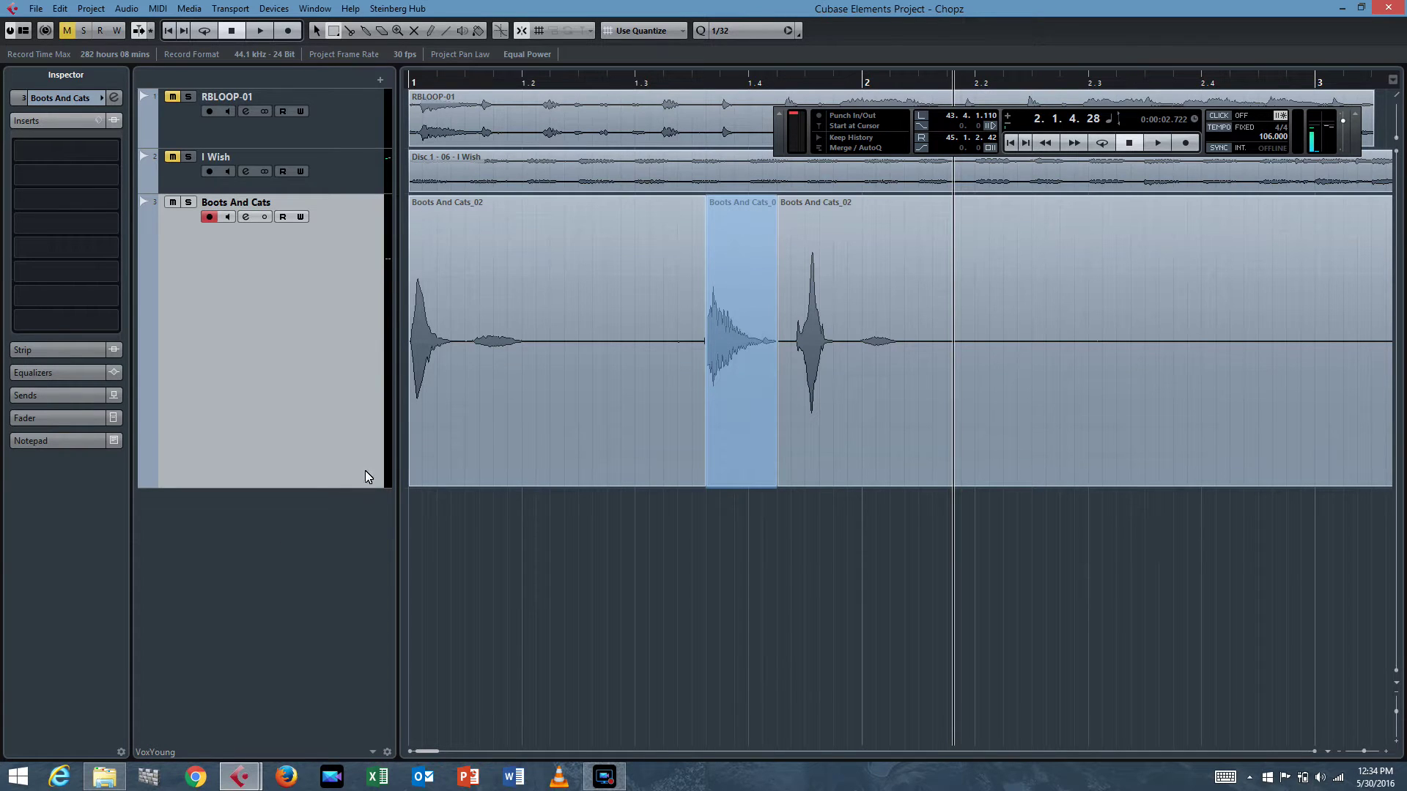
Step: Begin adding an instrument track from the track list, then cancel the setup
right_click(252, 542)
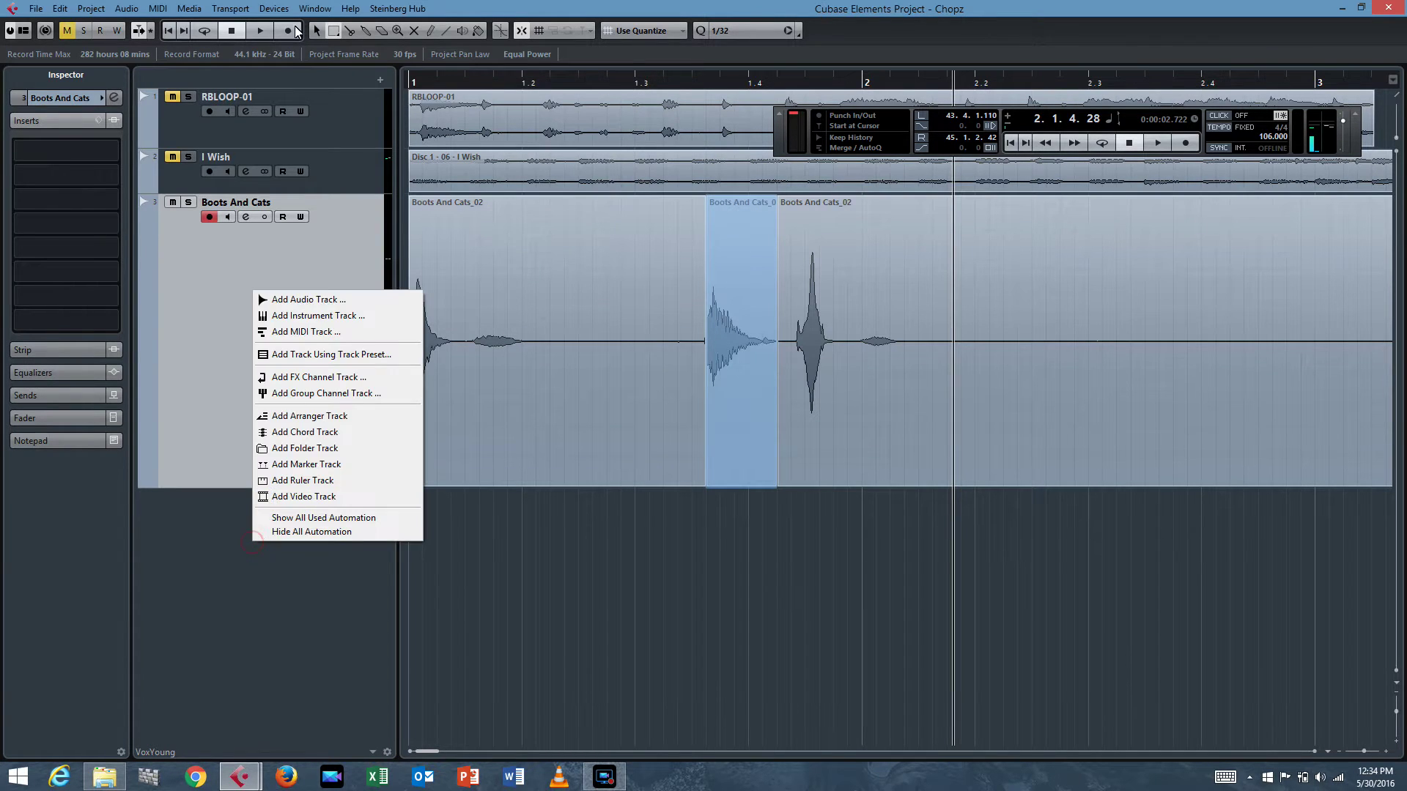
click(331, 318)
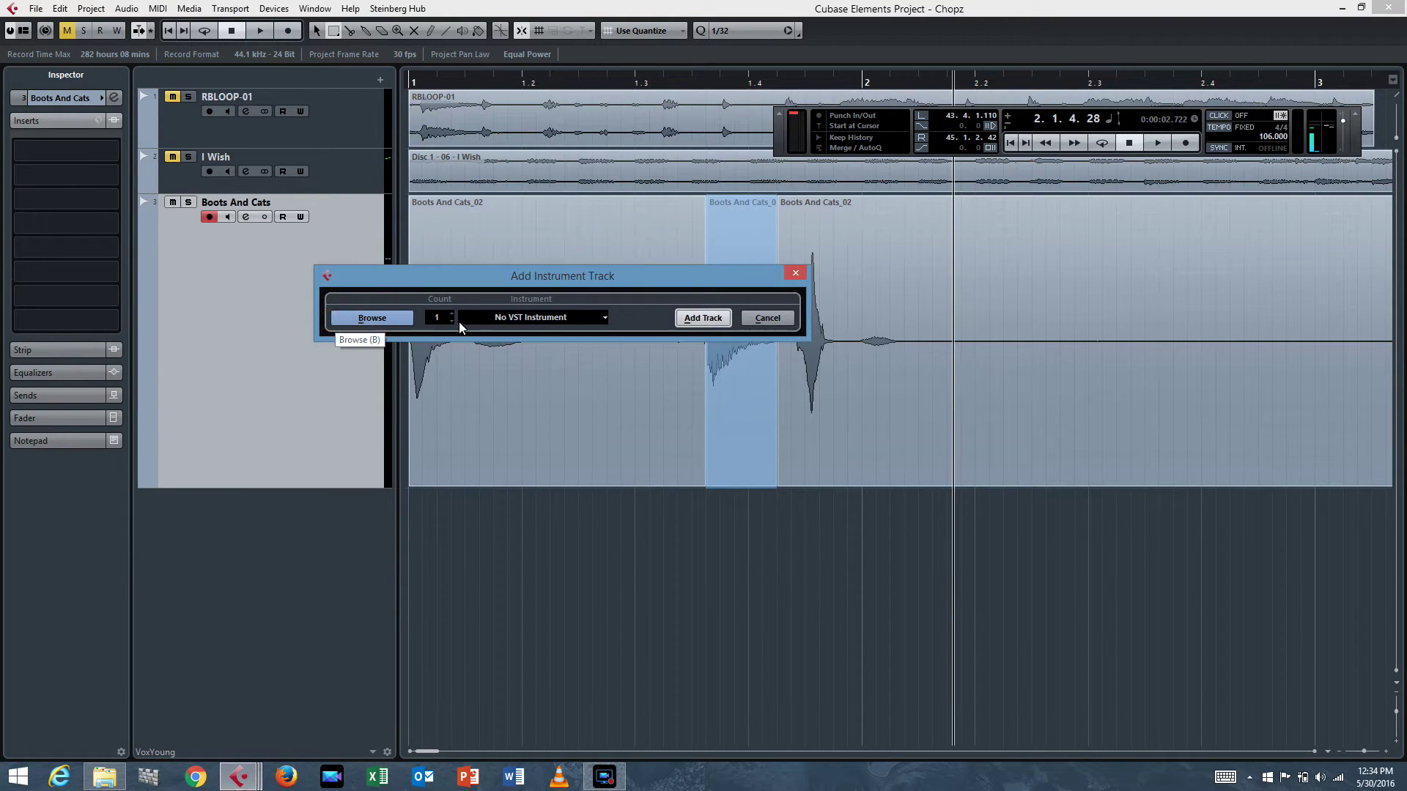
click(586, 318)
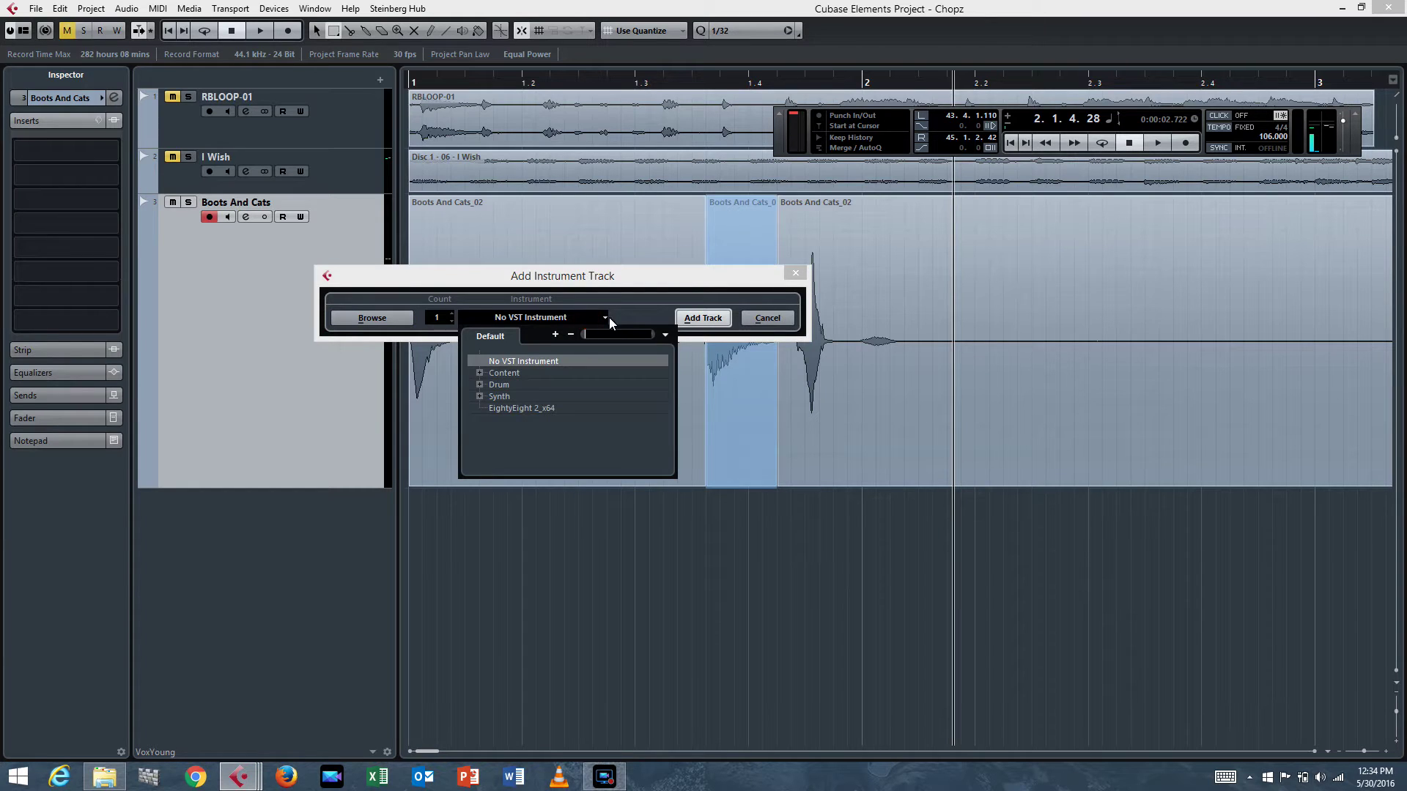
click(767, 318)
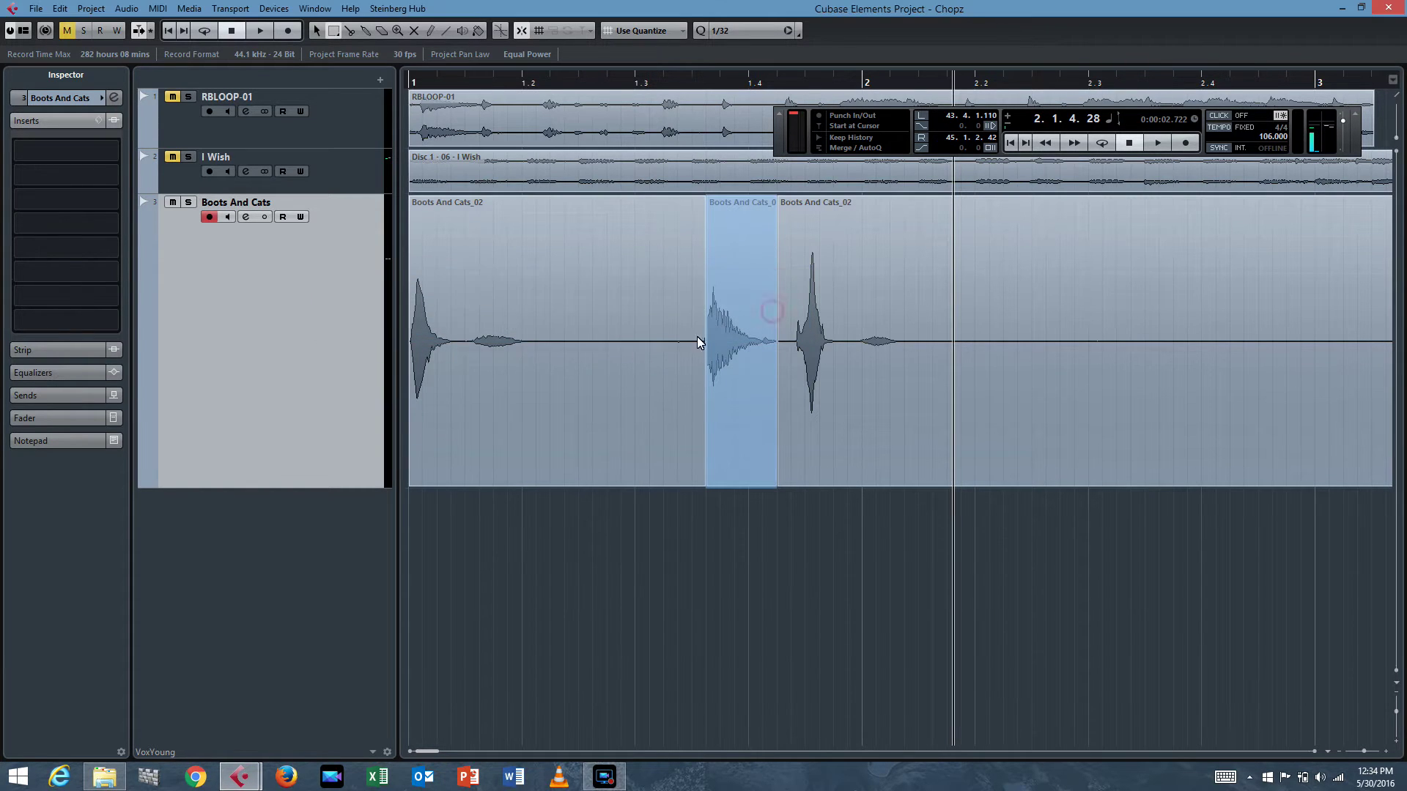
right_click(288, 510)
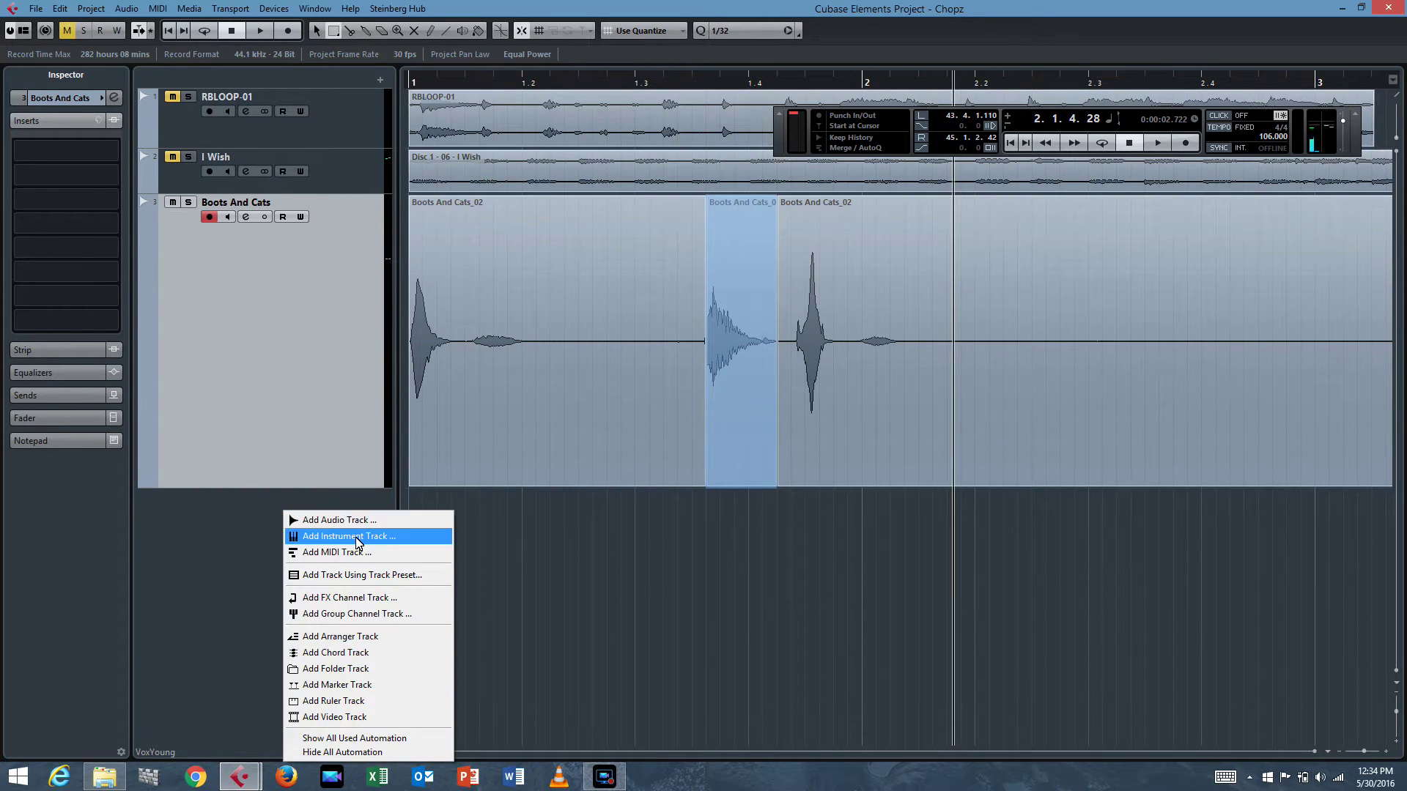
click(239, 518)
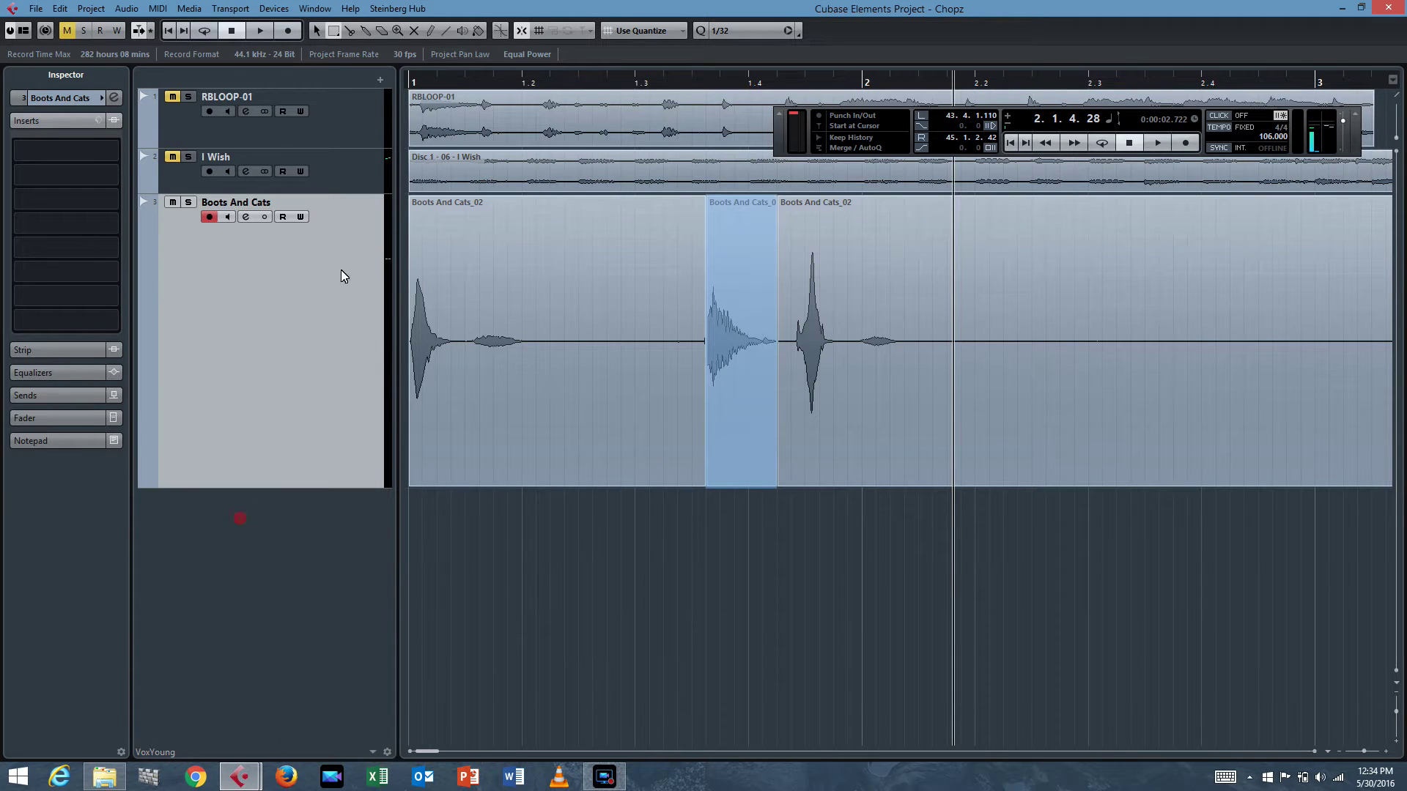
Step: Add an instrument track with Groove Agent SE chosen from the Drum folder
click(379, 84)
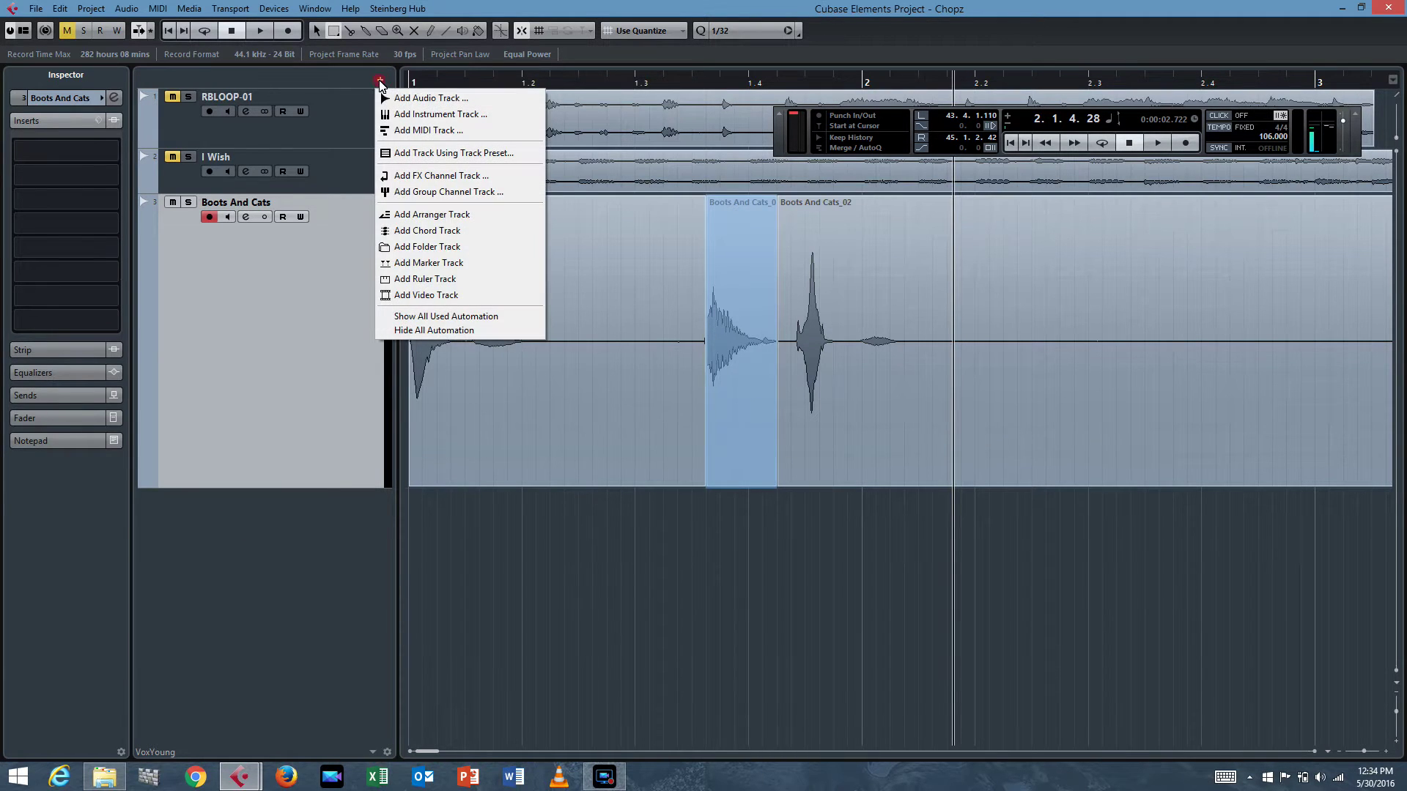
click(433, 113)
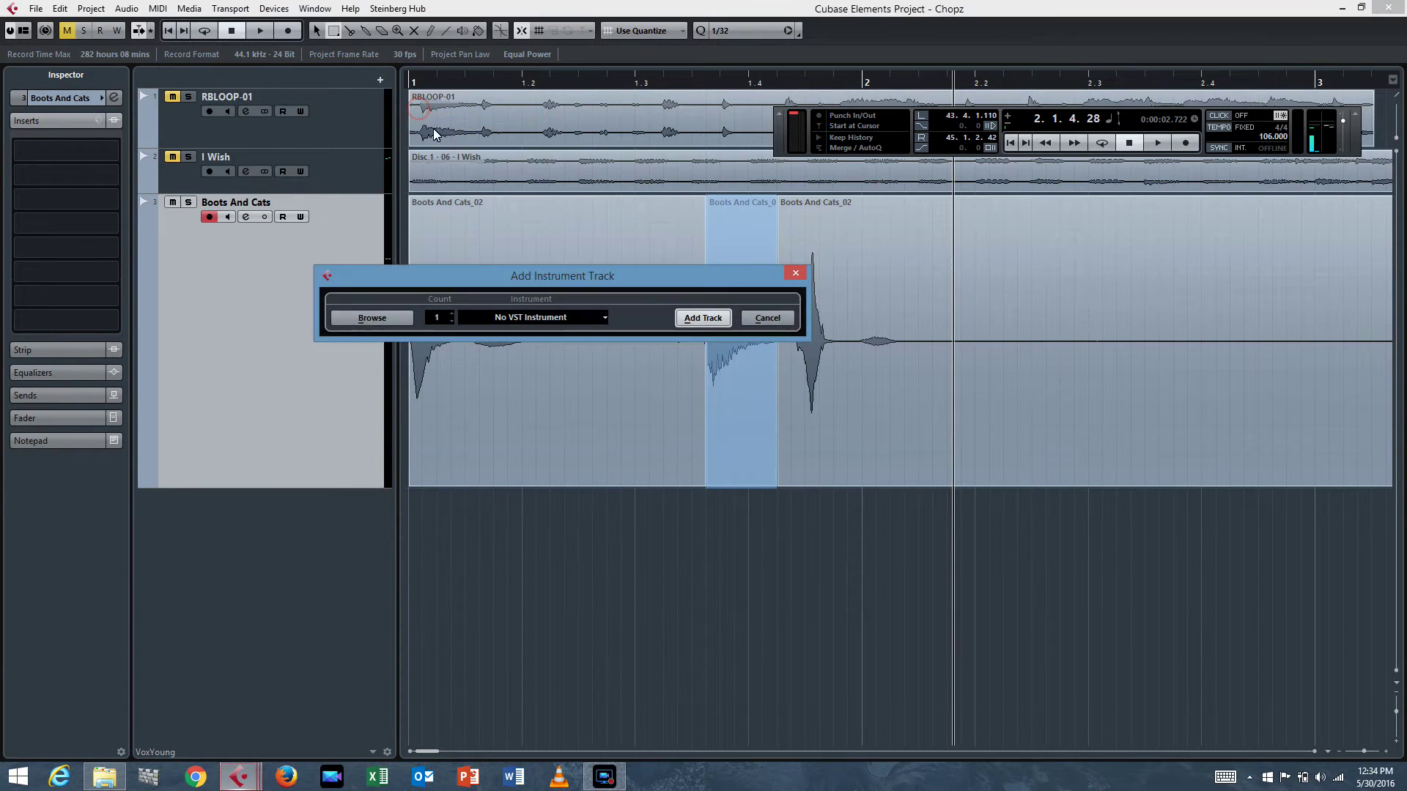
click(545, 317)
click(501, 385)
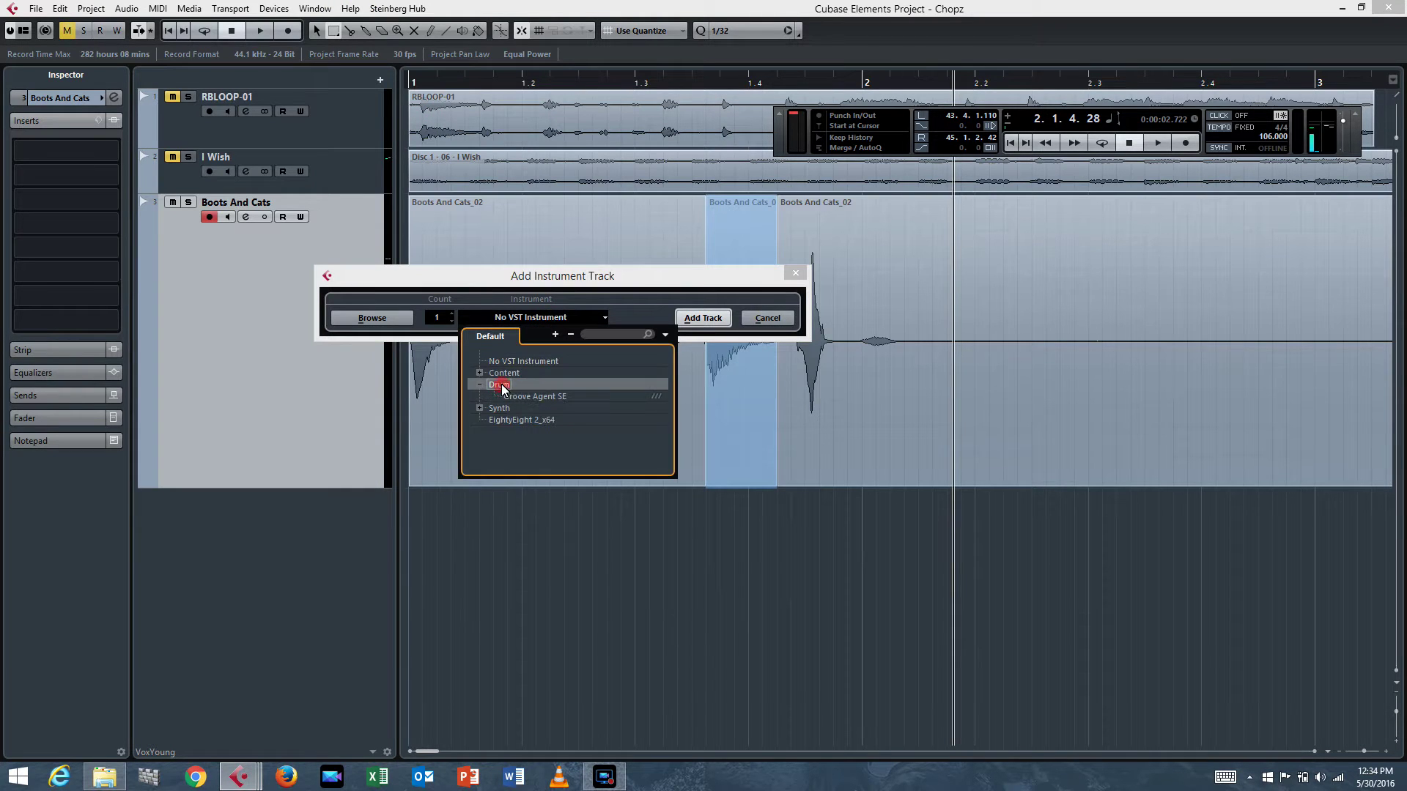
click(534, 395)
click(715, 317)
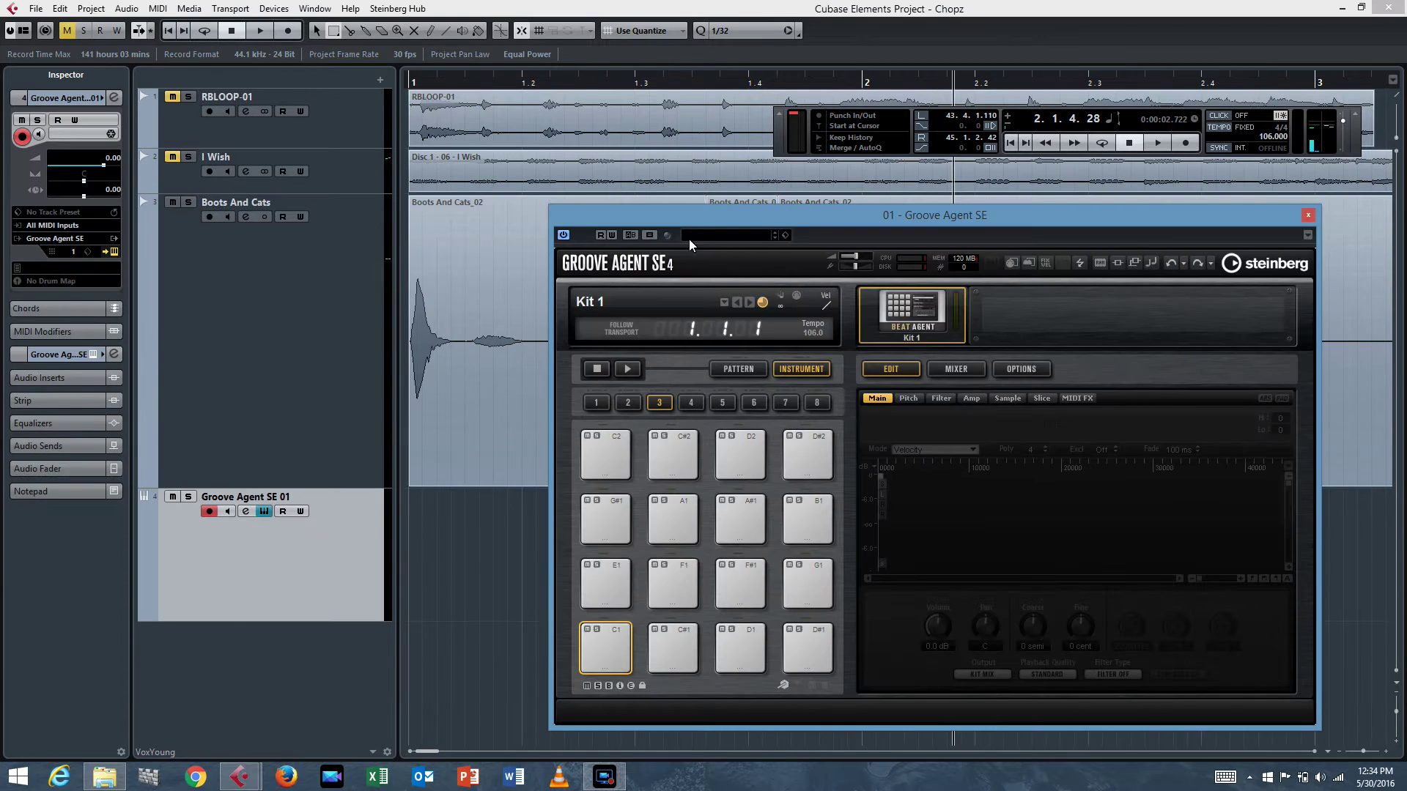
Step: Range-select the first Boots And Cats hit and drop it onto pad C1
drag(736, 231, 807, 157)
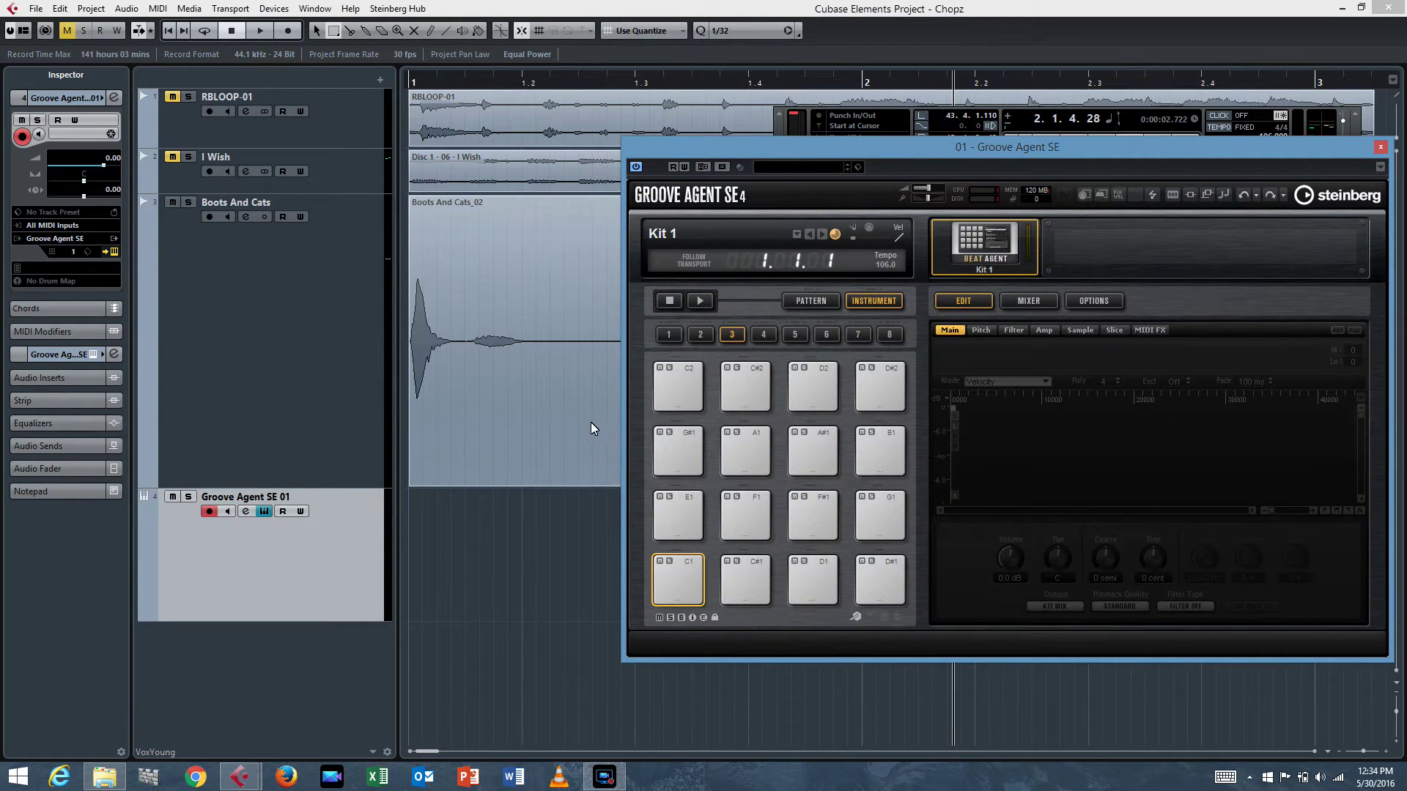
click(566, 573)
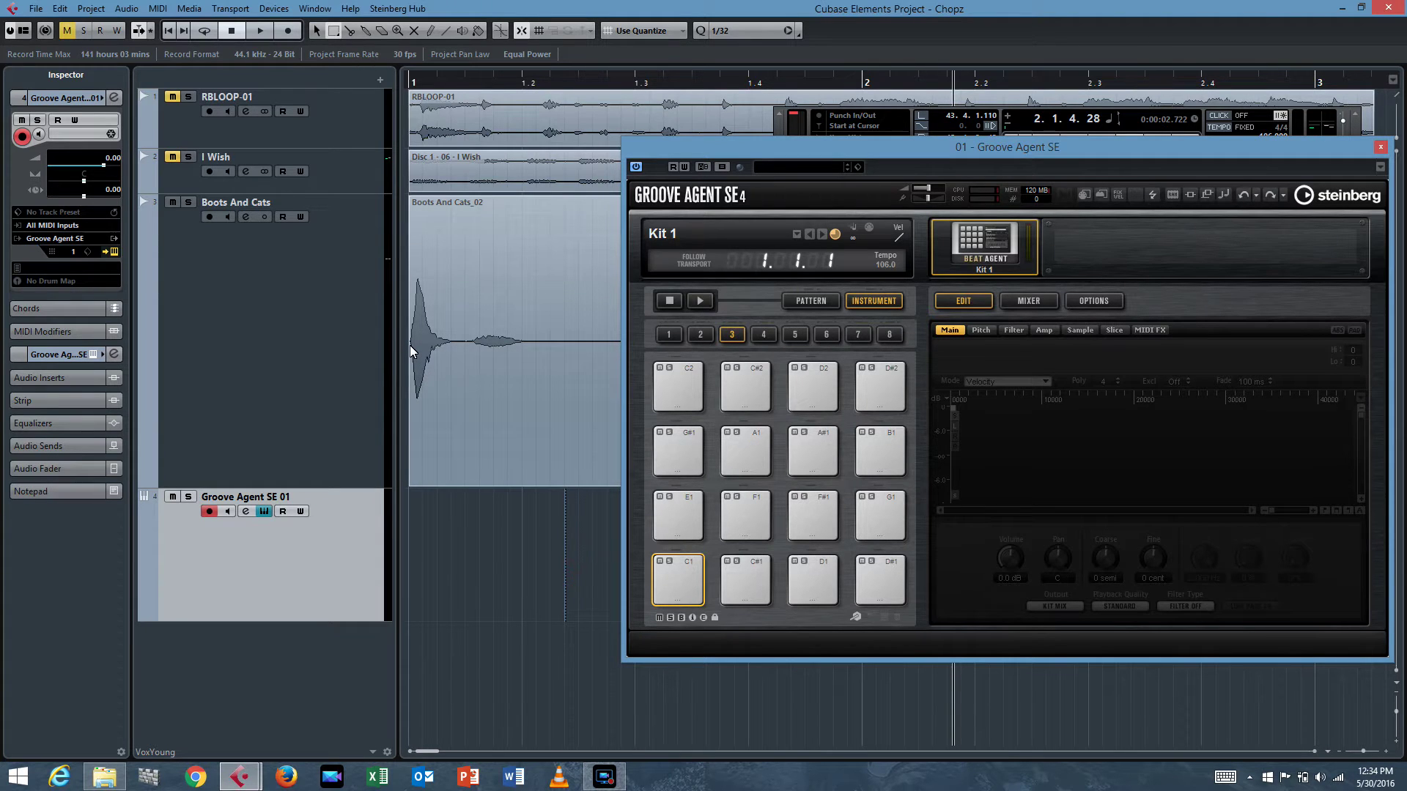
drag(411, 342, 529, 359)
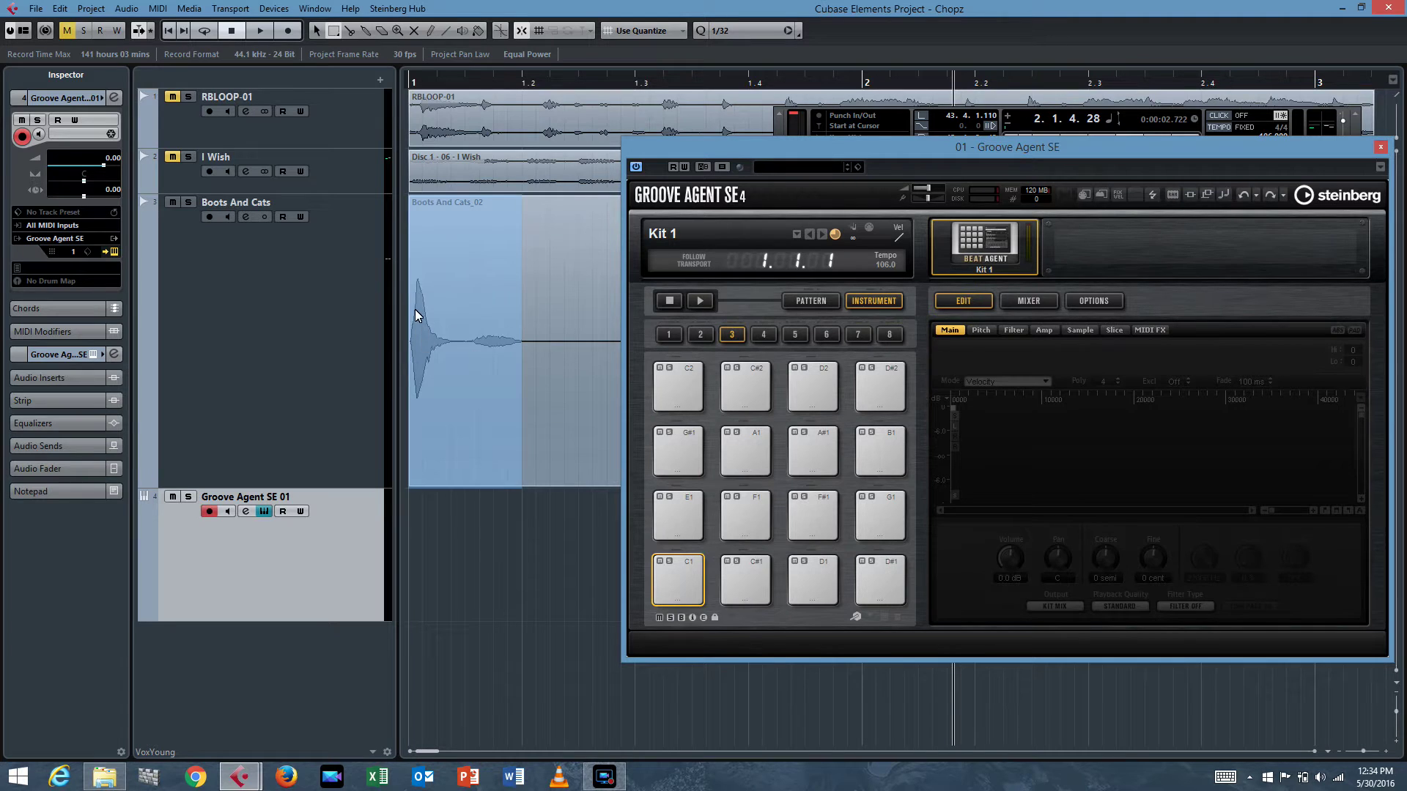
drag(418, 315, 675, 579)
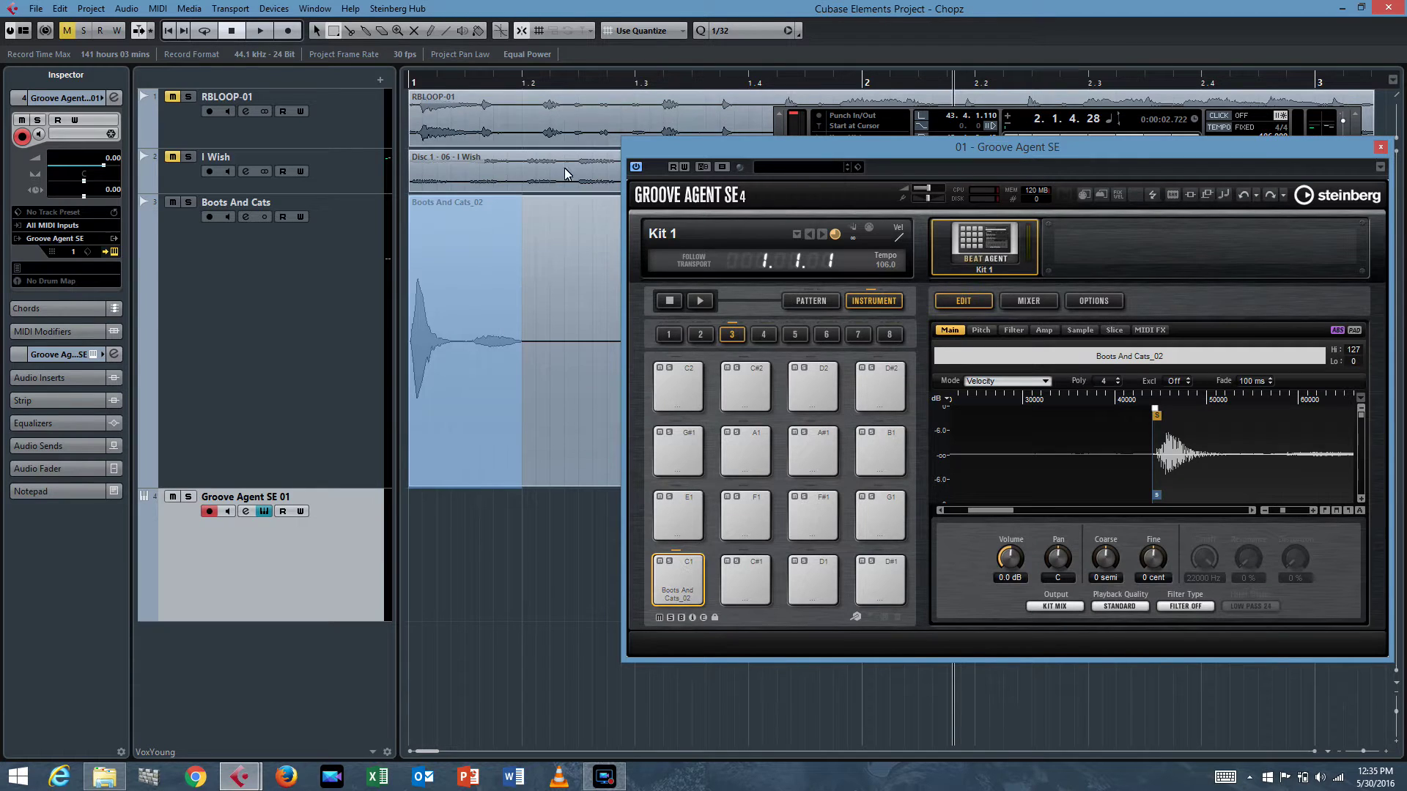
Step: Select the second and third Boots And Cats hits and load them onto pads C#1 and D1
drag(752, 151, 1124, 167)
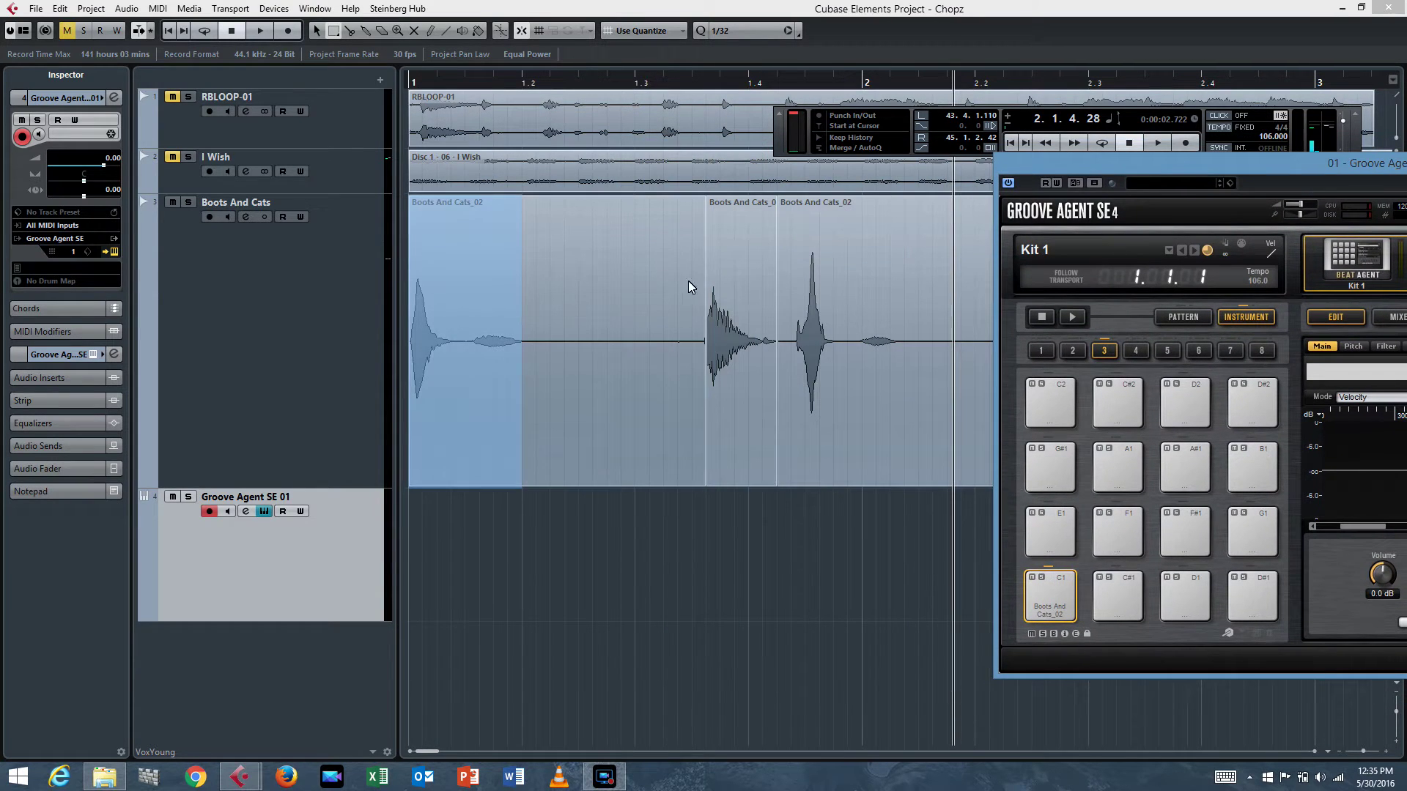
drag(707, 349, 1105, 583)
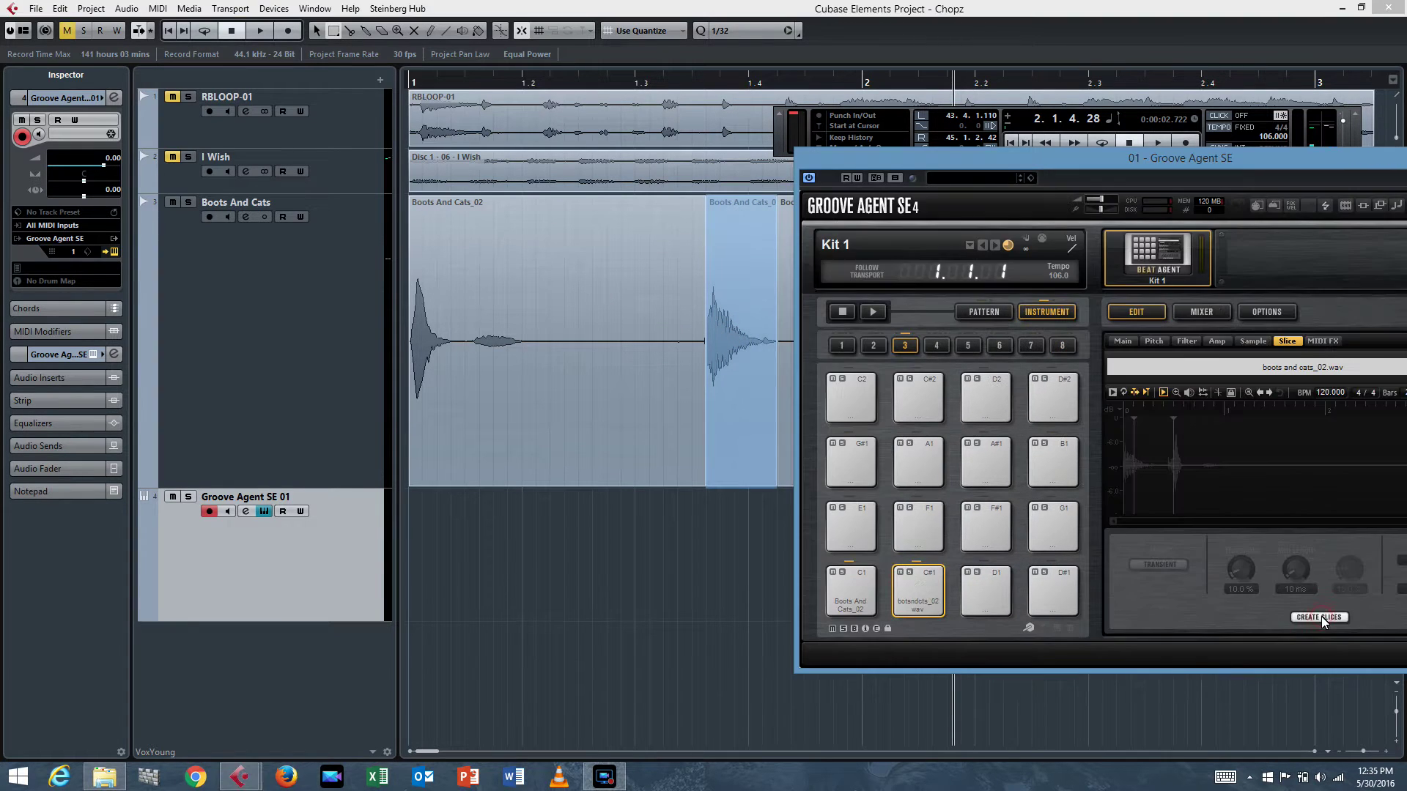
drag(1042, 172, 1206, 196)
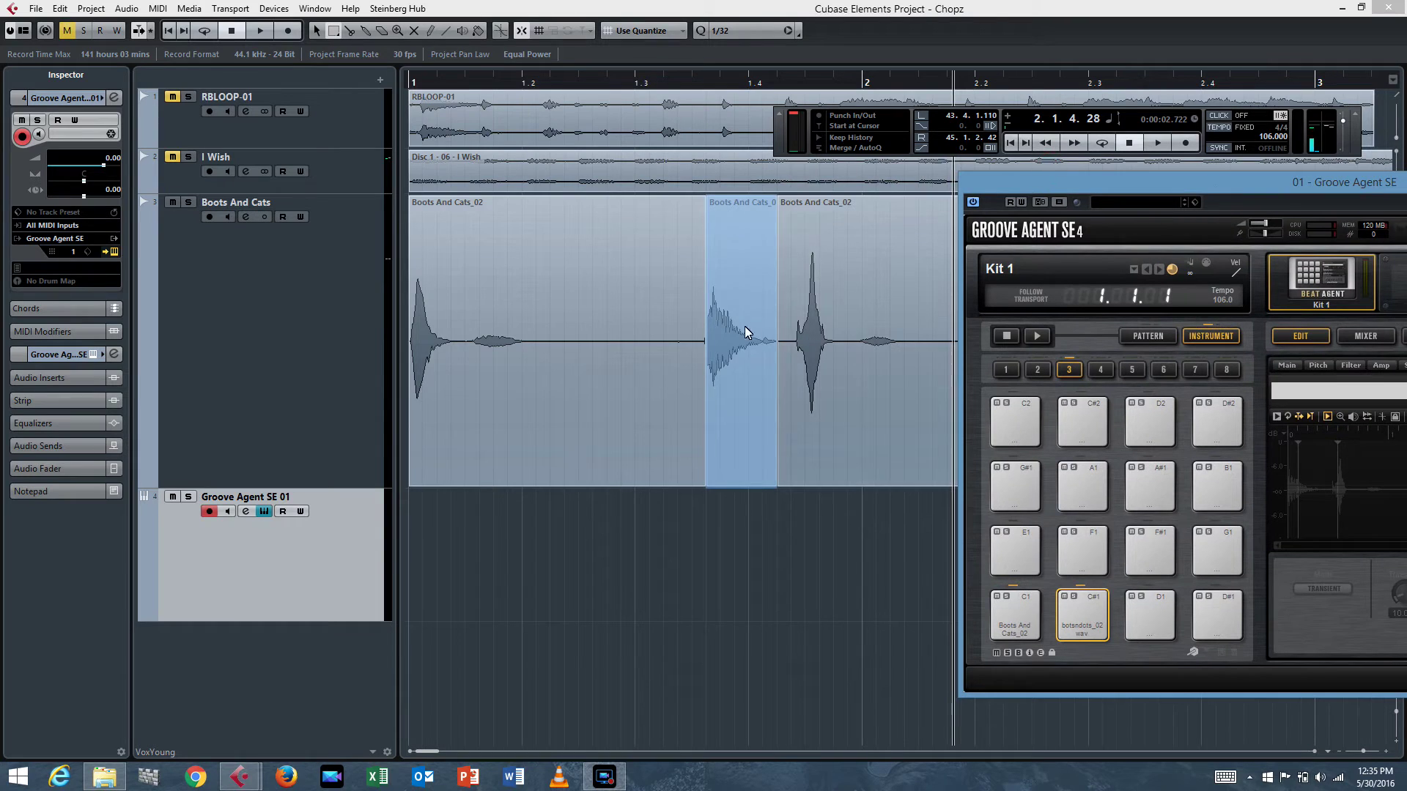
drag(791, 341, 904, 345)
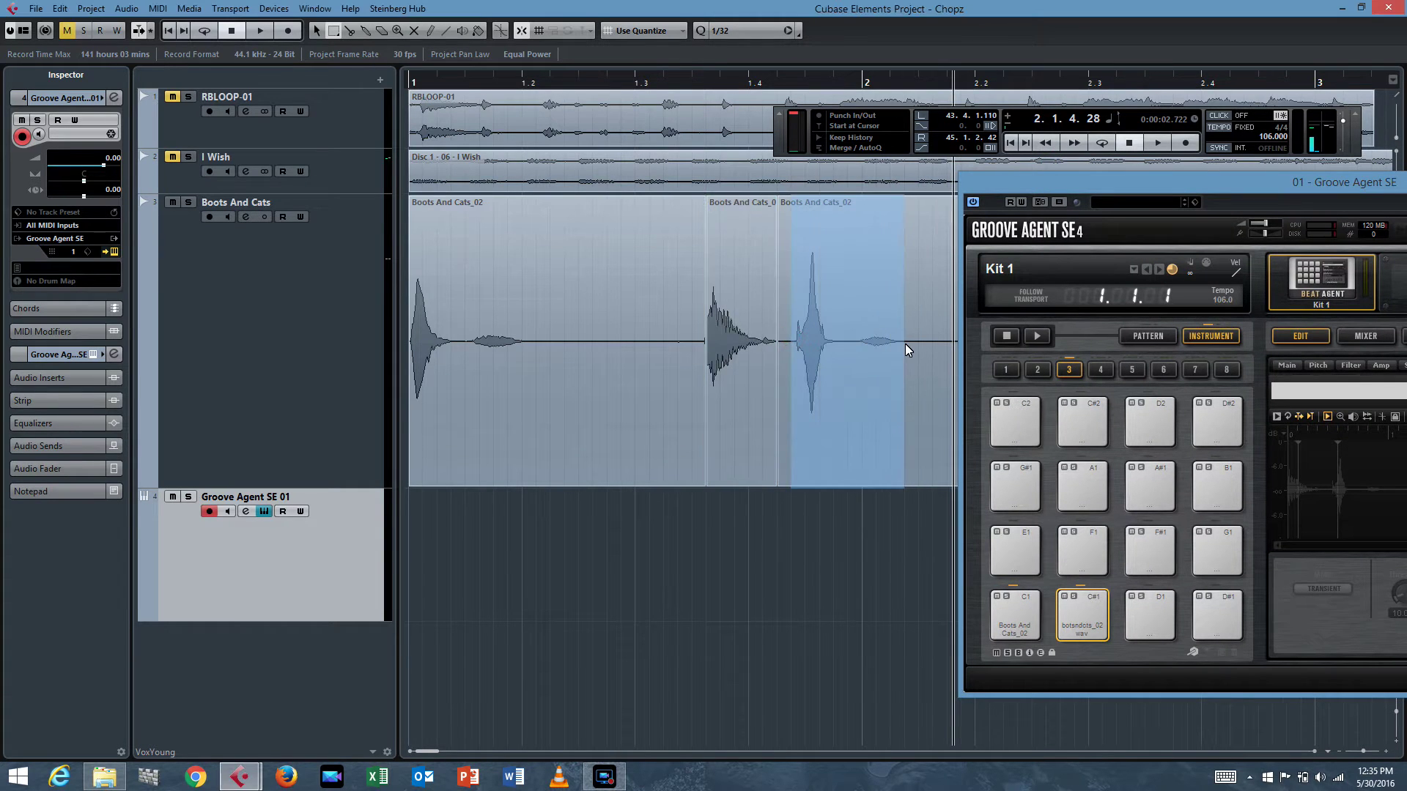
mouse_move(806, 330)
mouse_down()
mouse_move(1151, 616)
mouse_move(1074, 539)
mouse_up()
drag(810, 349, 1145, 621)
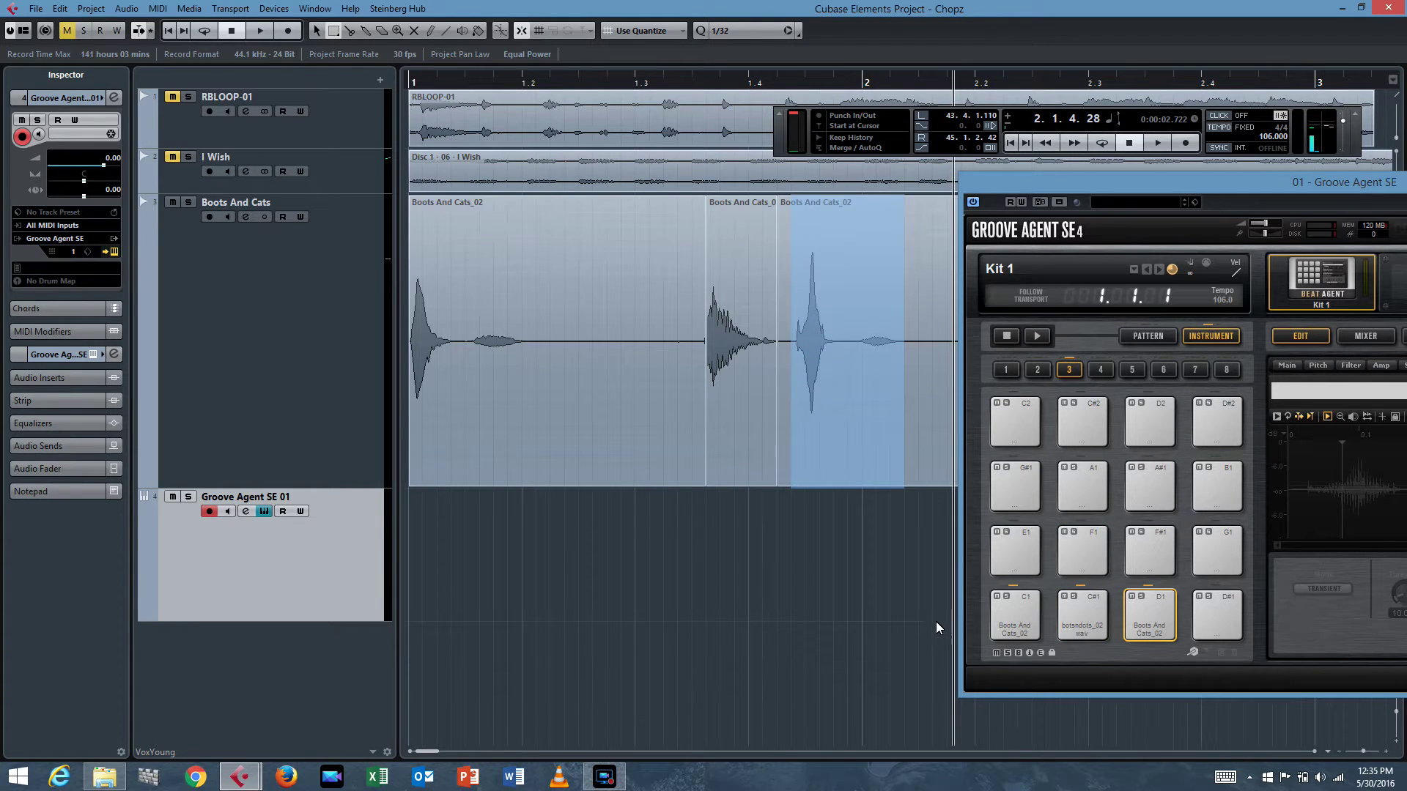
click(1015, 615)
click(1015, 615)
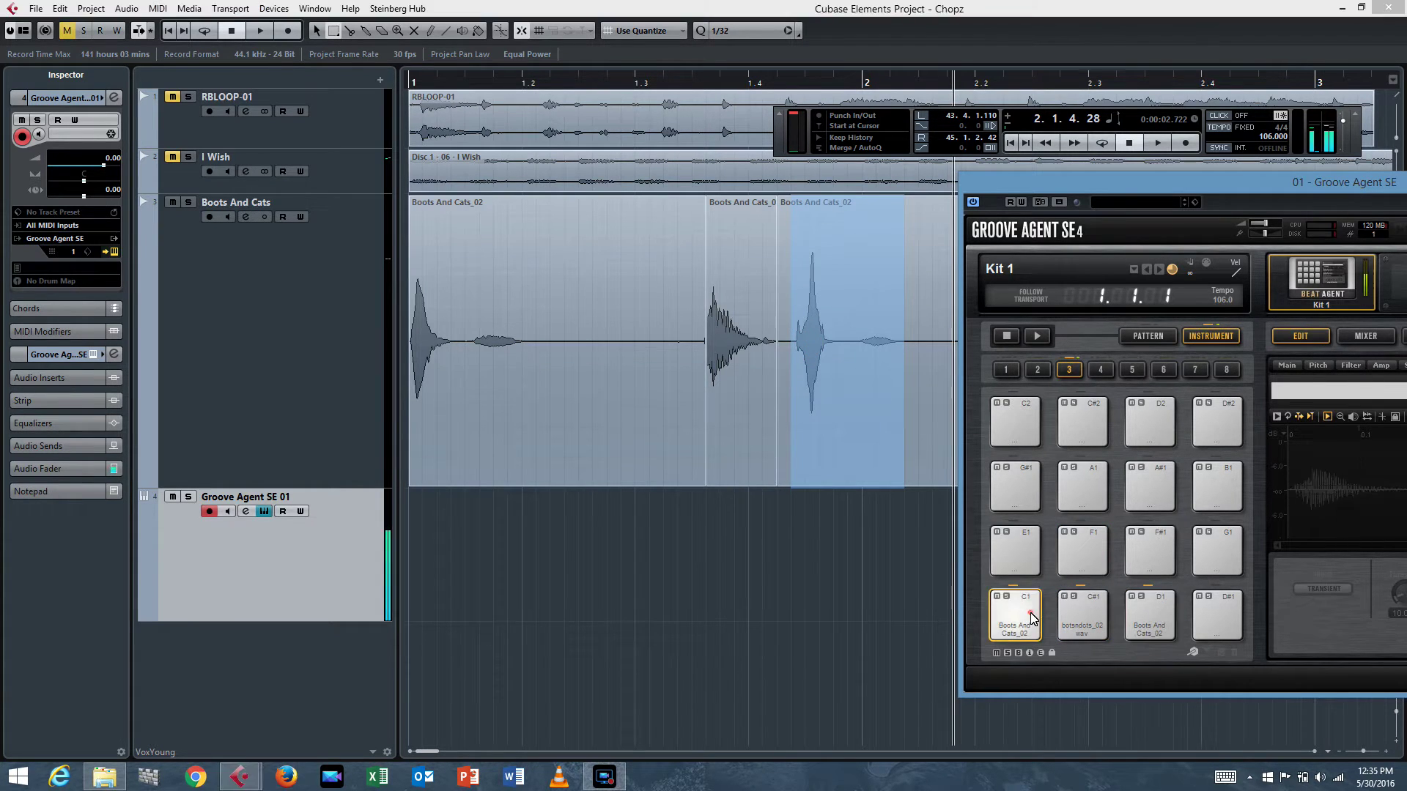
click(1083, 614)
click(1083, 614)
click(1090, 617)
click(1082, 620)
click(1154, 622)
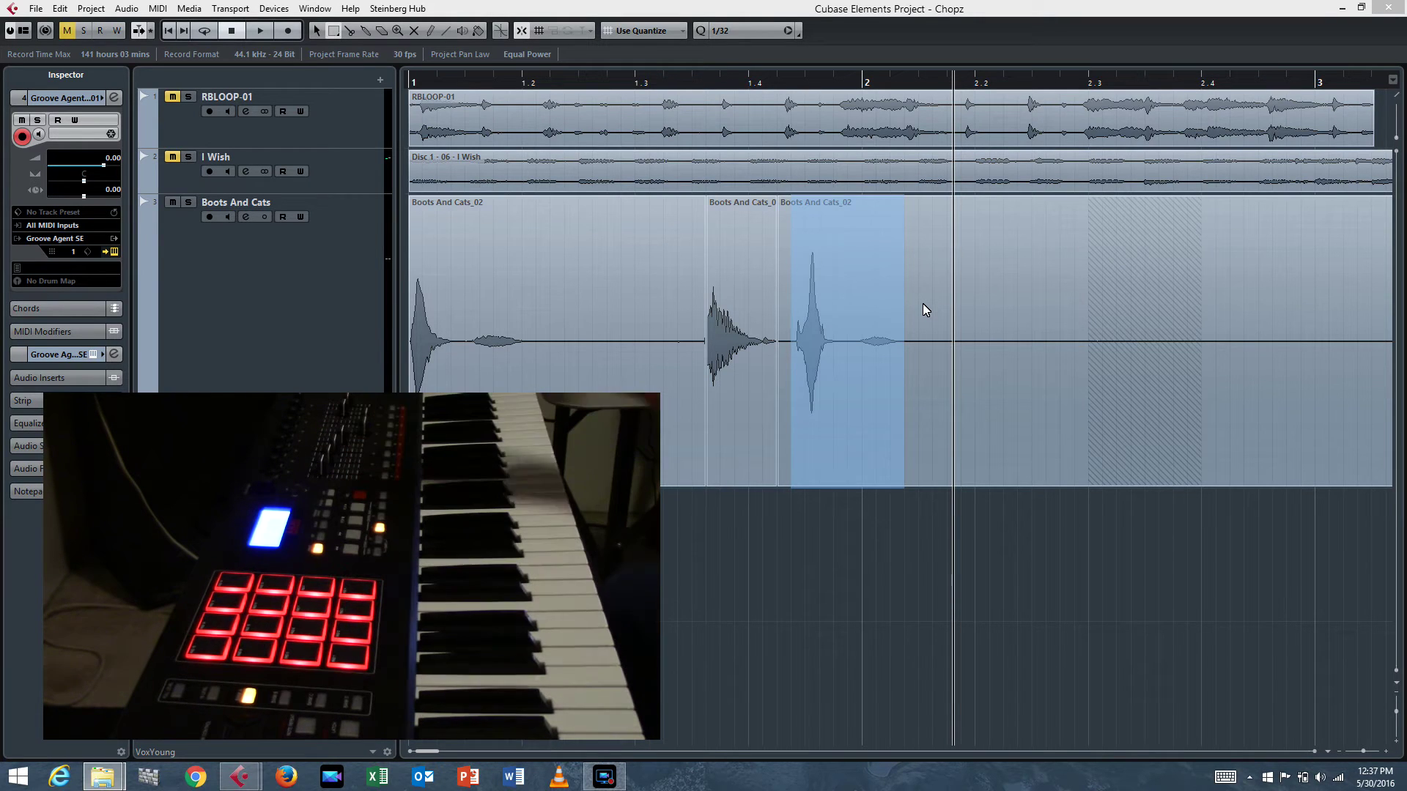
Step: Unmute I Wish, mute Boots And Cats, and play from the start while triggering pads
click(173, 160)
key(Home)
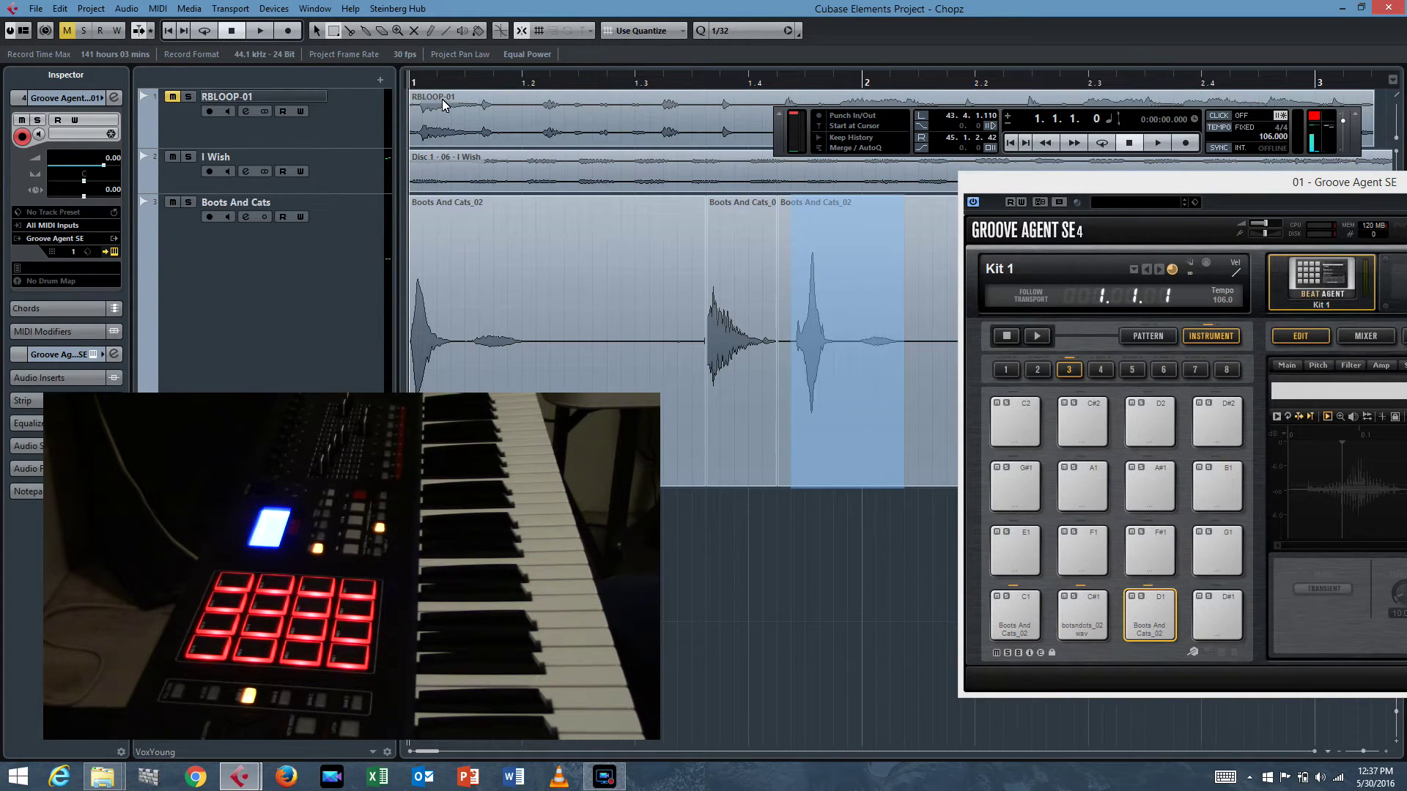
click(173, 202)
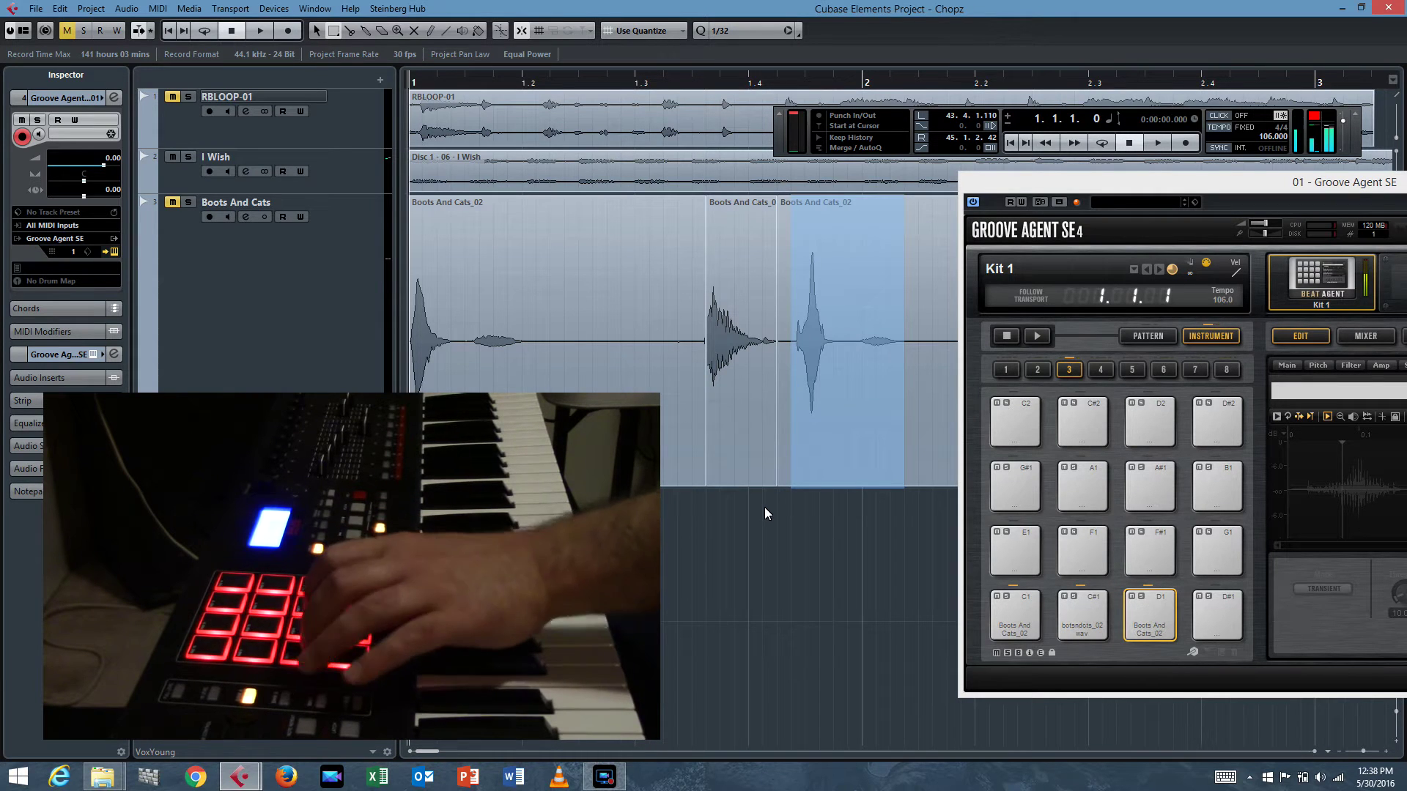
key(space)
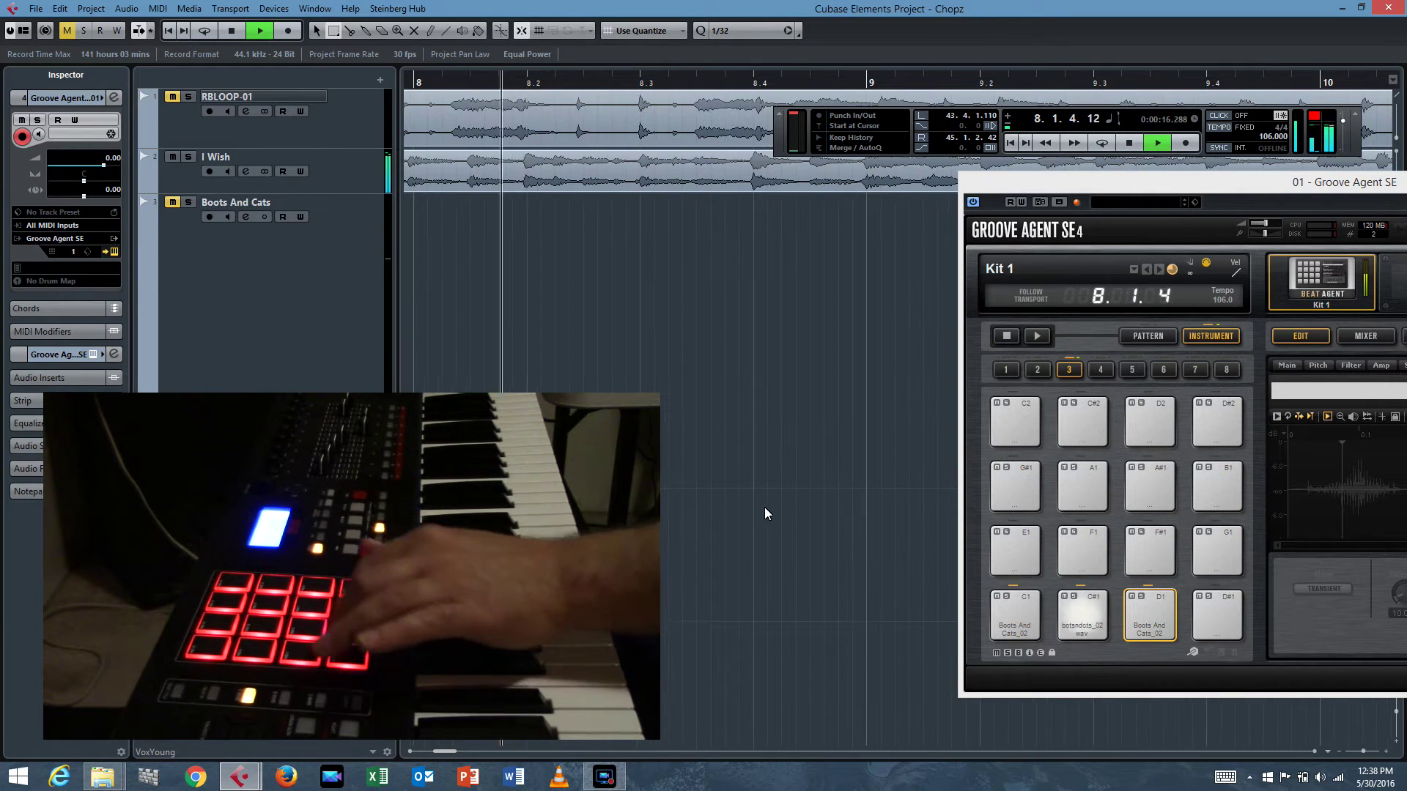
key(space)
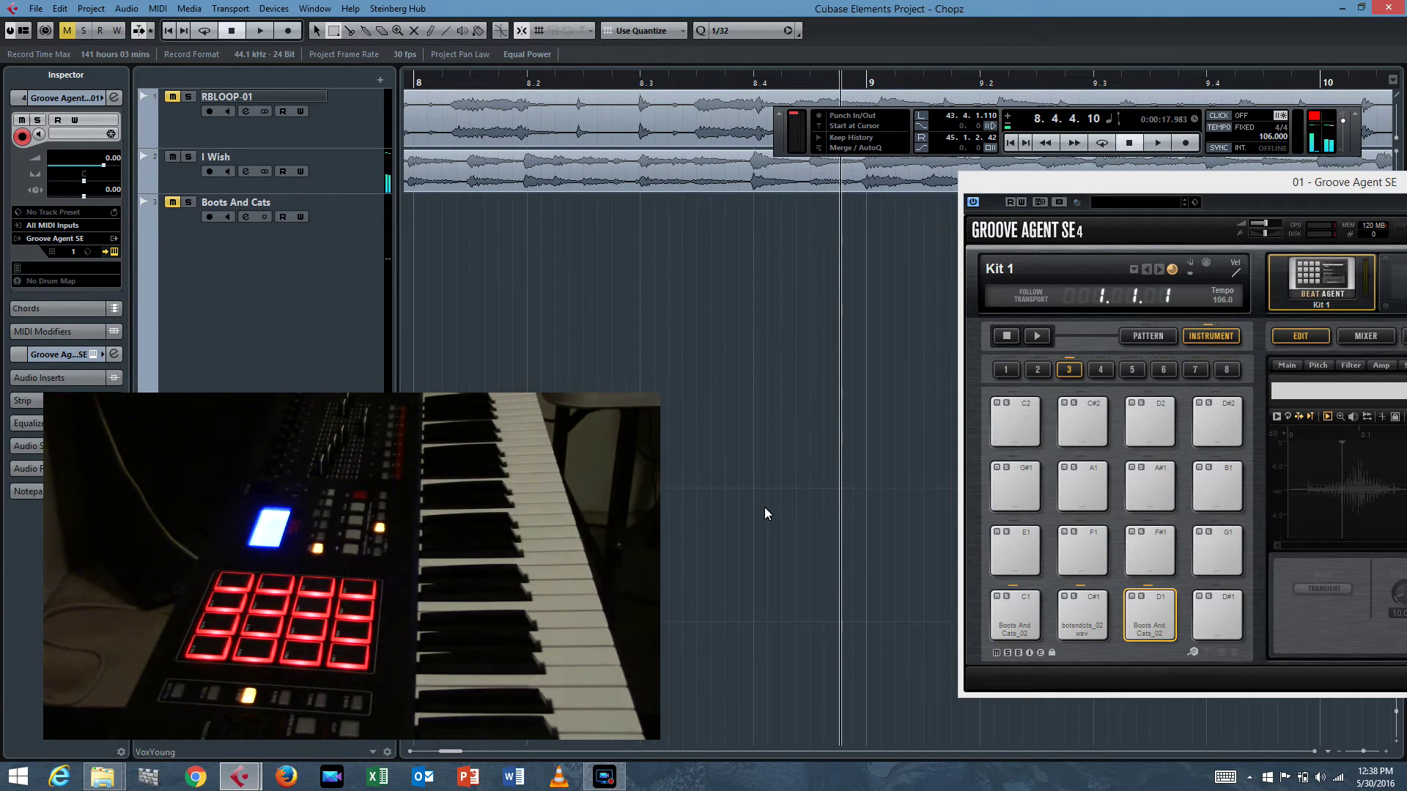
Step: Reset all Groove Agent SE pads, shrink the Boots And Cats track, and move the plugin aside
right_click(1015, 619)
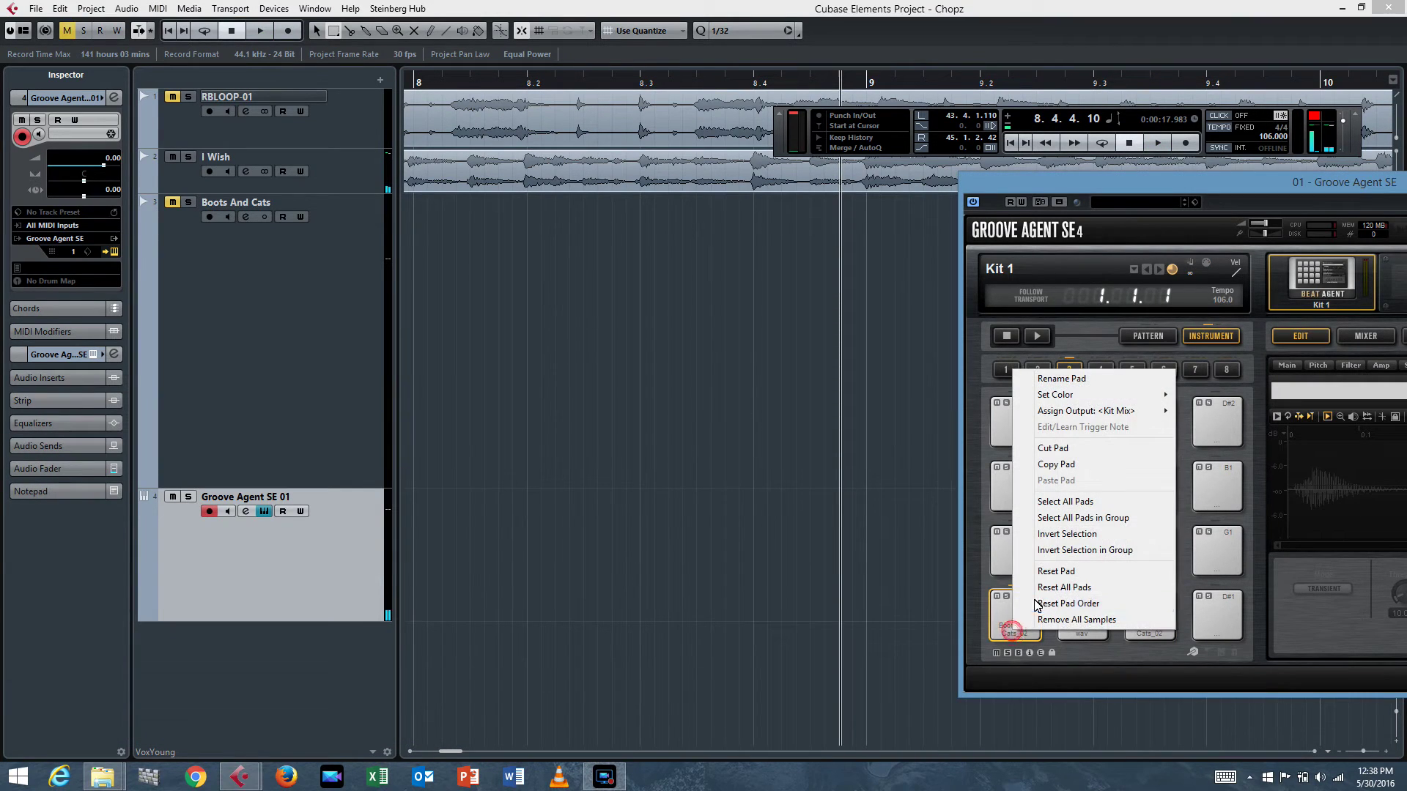
click(1064, 586)
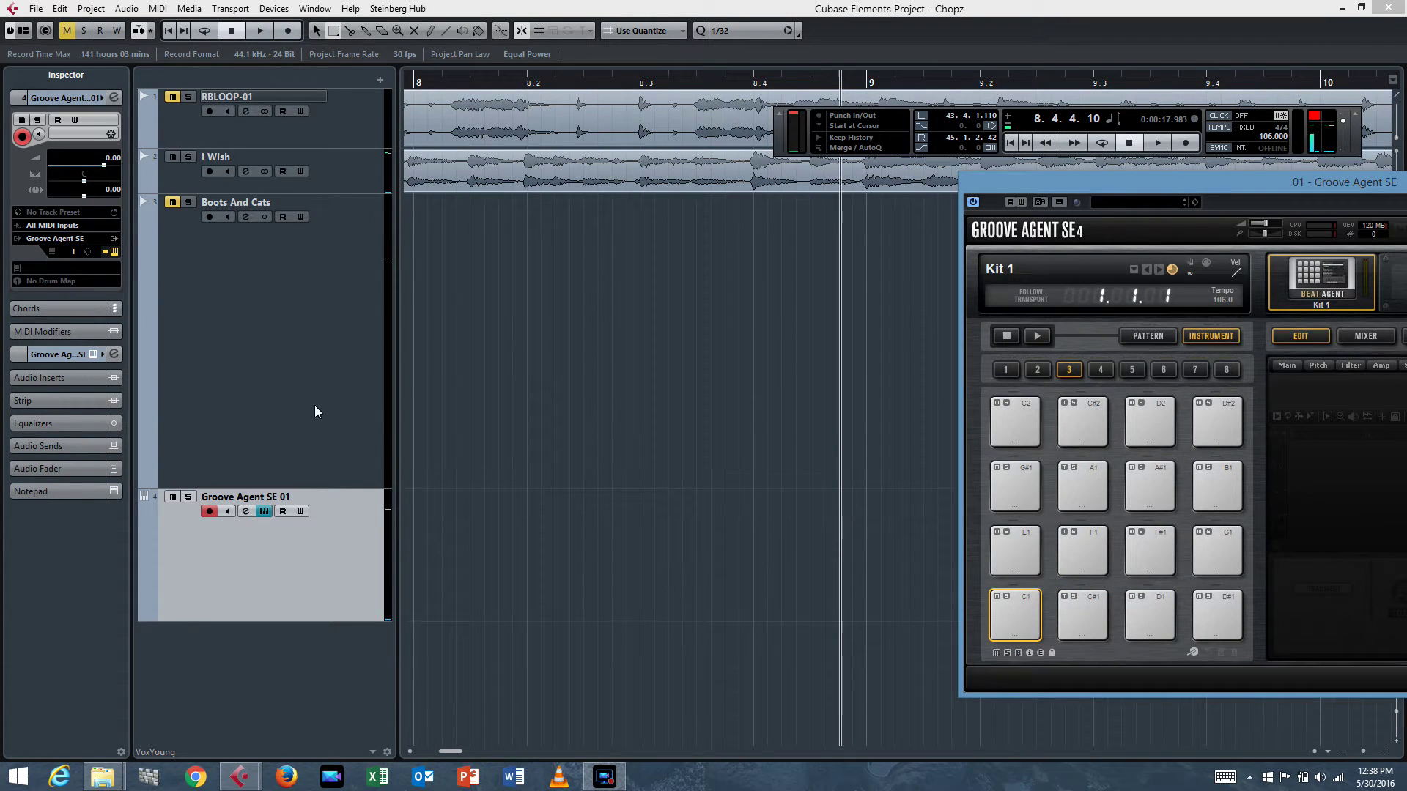
drag(335, 488, 352, 440)
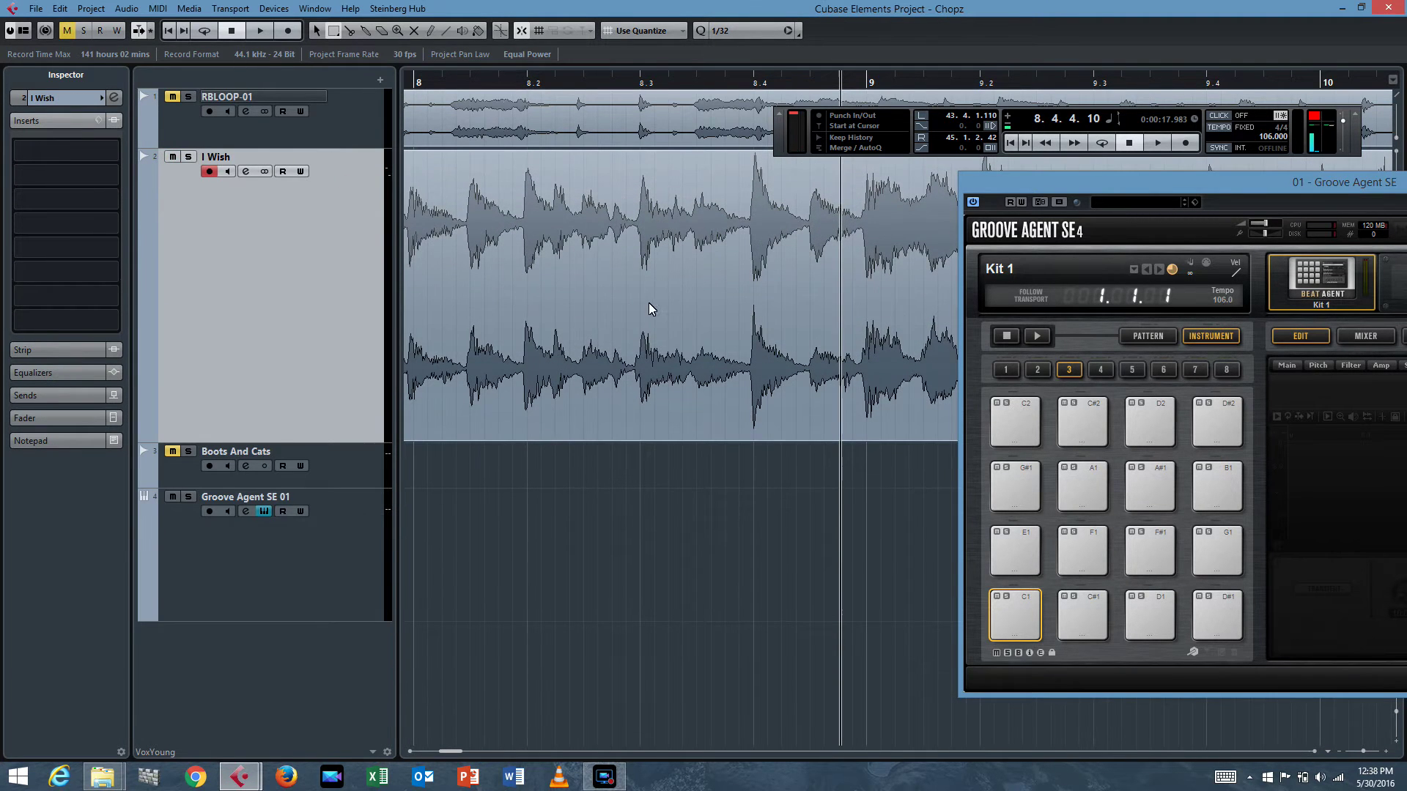
scroll(635, 314, left, 5)
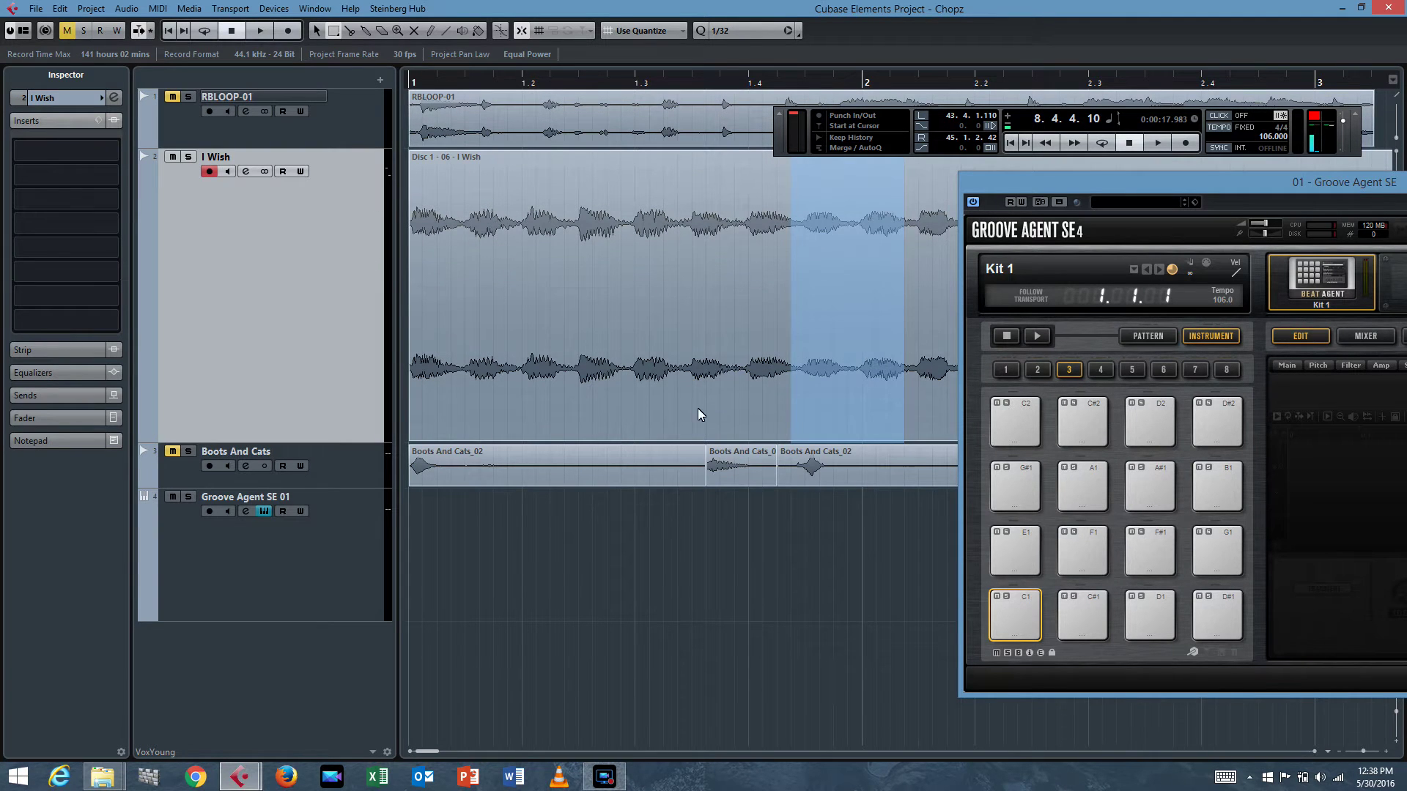
drag(1076, 183, 587, 7)
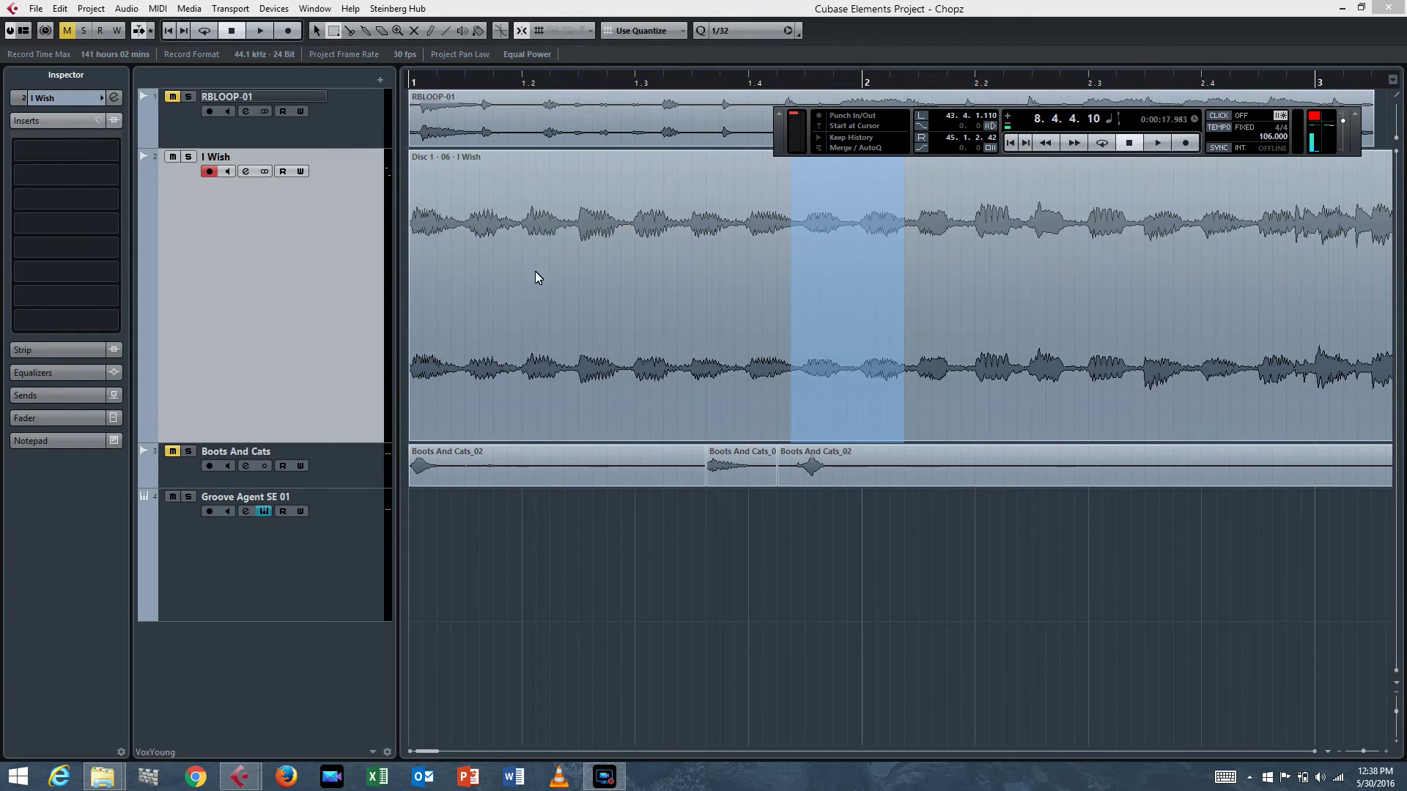
Step: Audition the project from bar 1, then drag the I Wish event onto pad C1
click(423, 79)
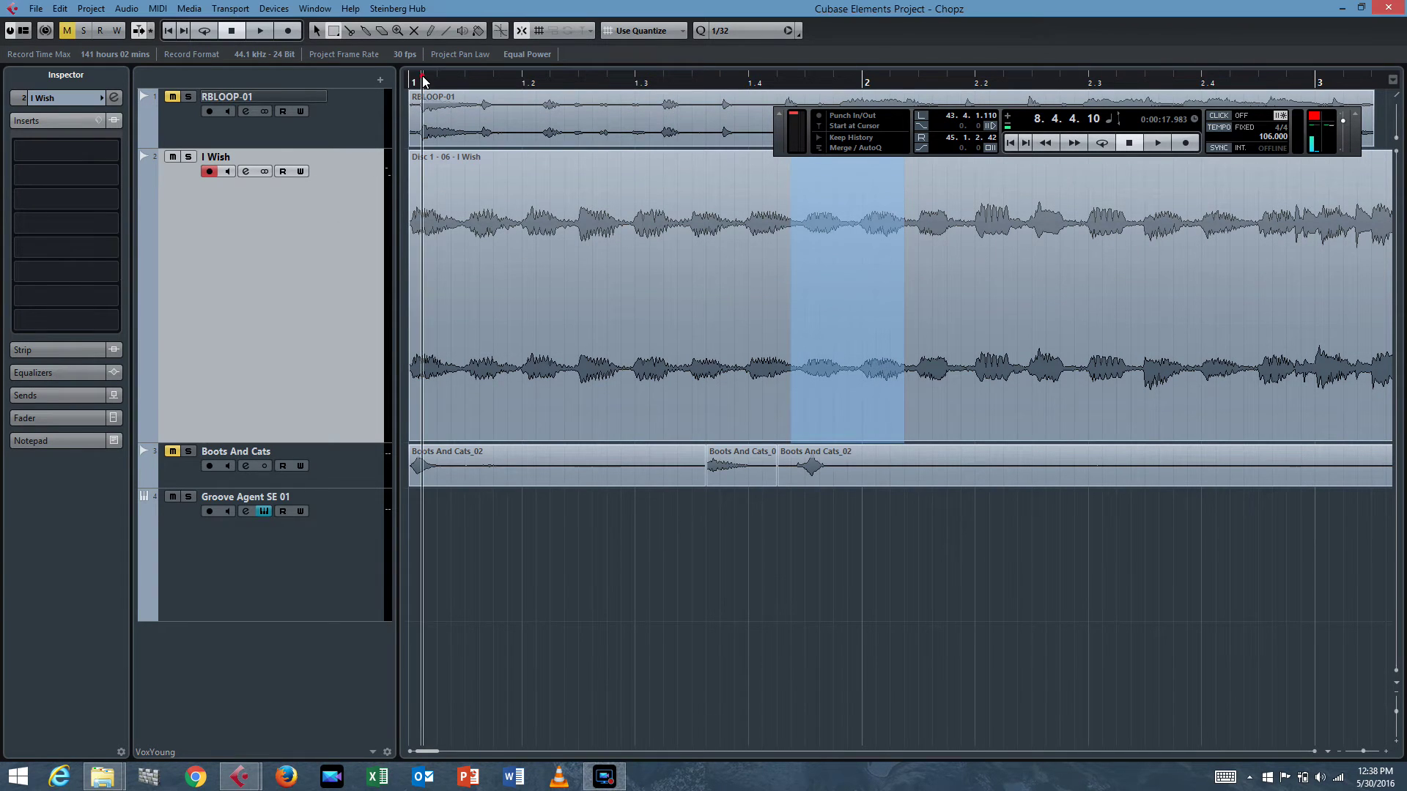
key(space)
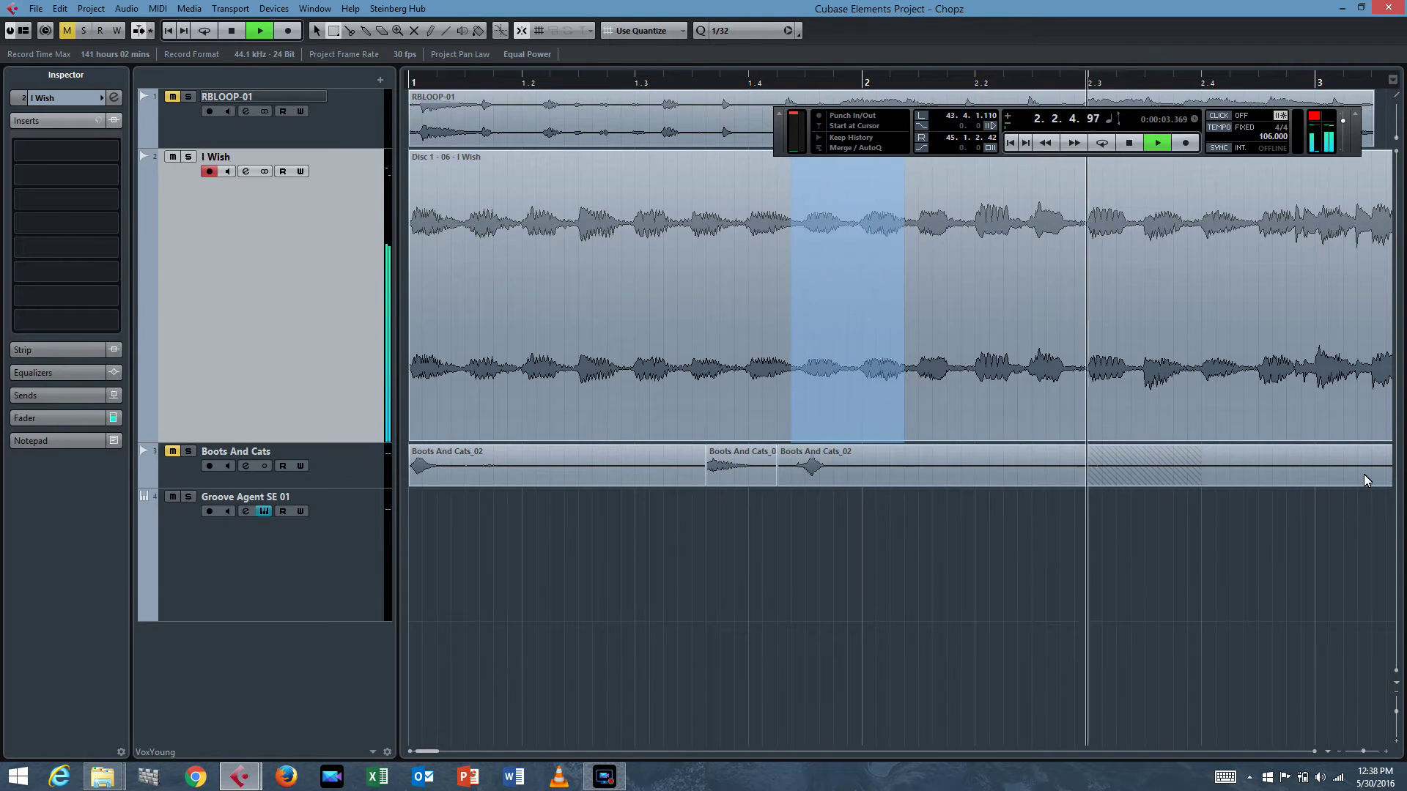
key(space)
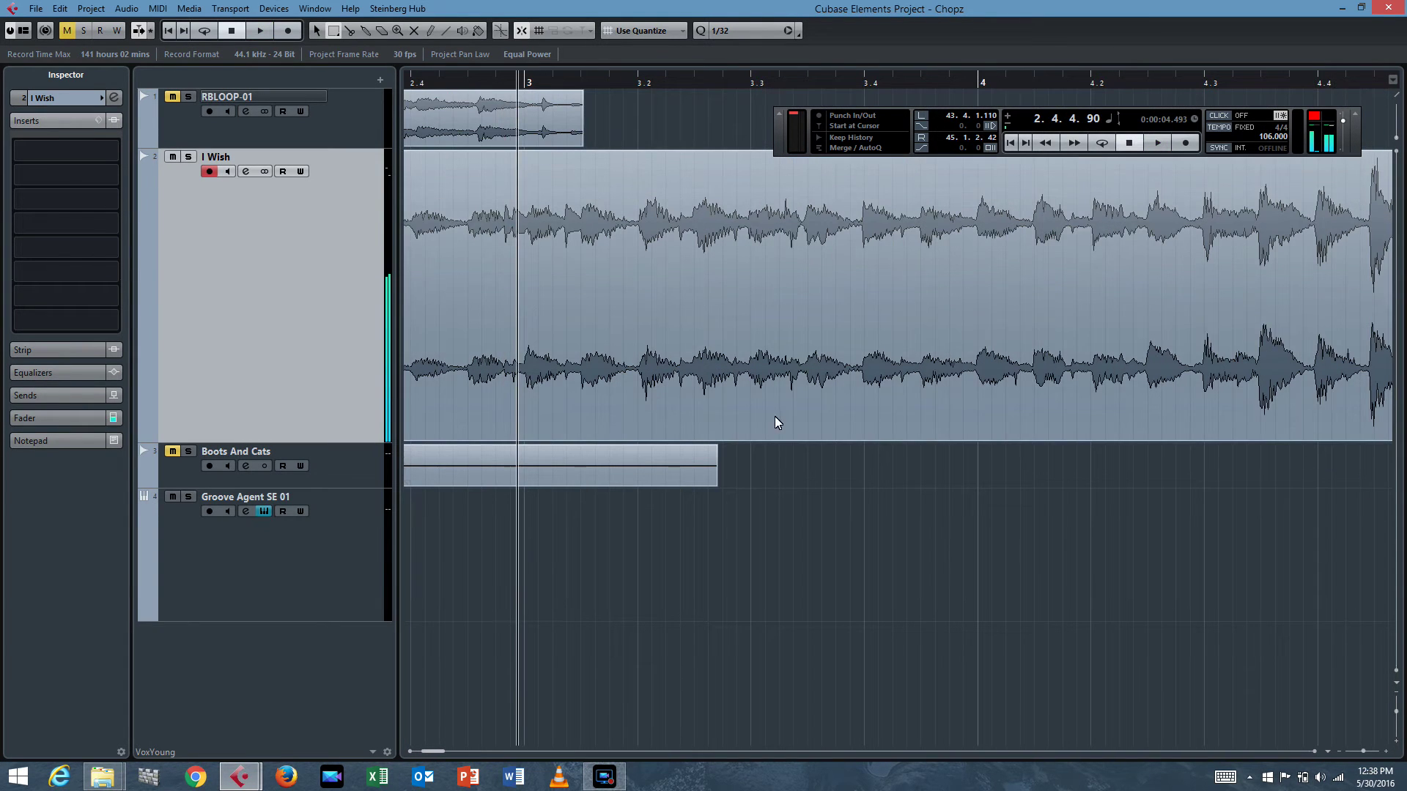
ctrl+scroll(547, 346, up, 4)
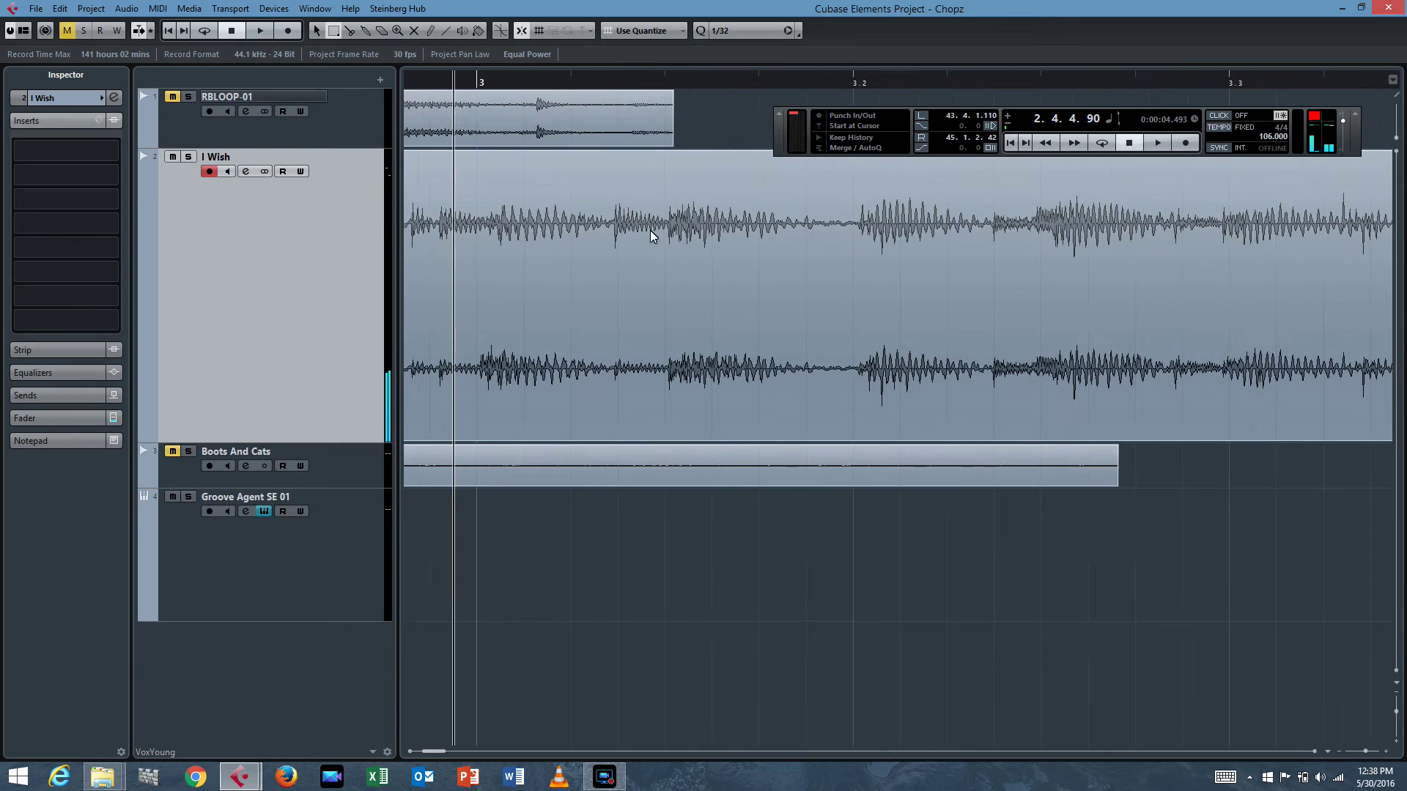
click(440, 225)
scroll(314, 230, left, 10)
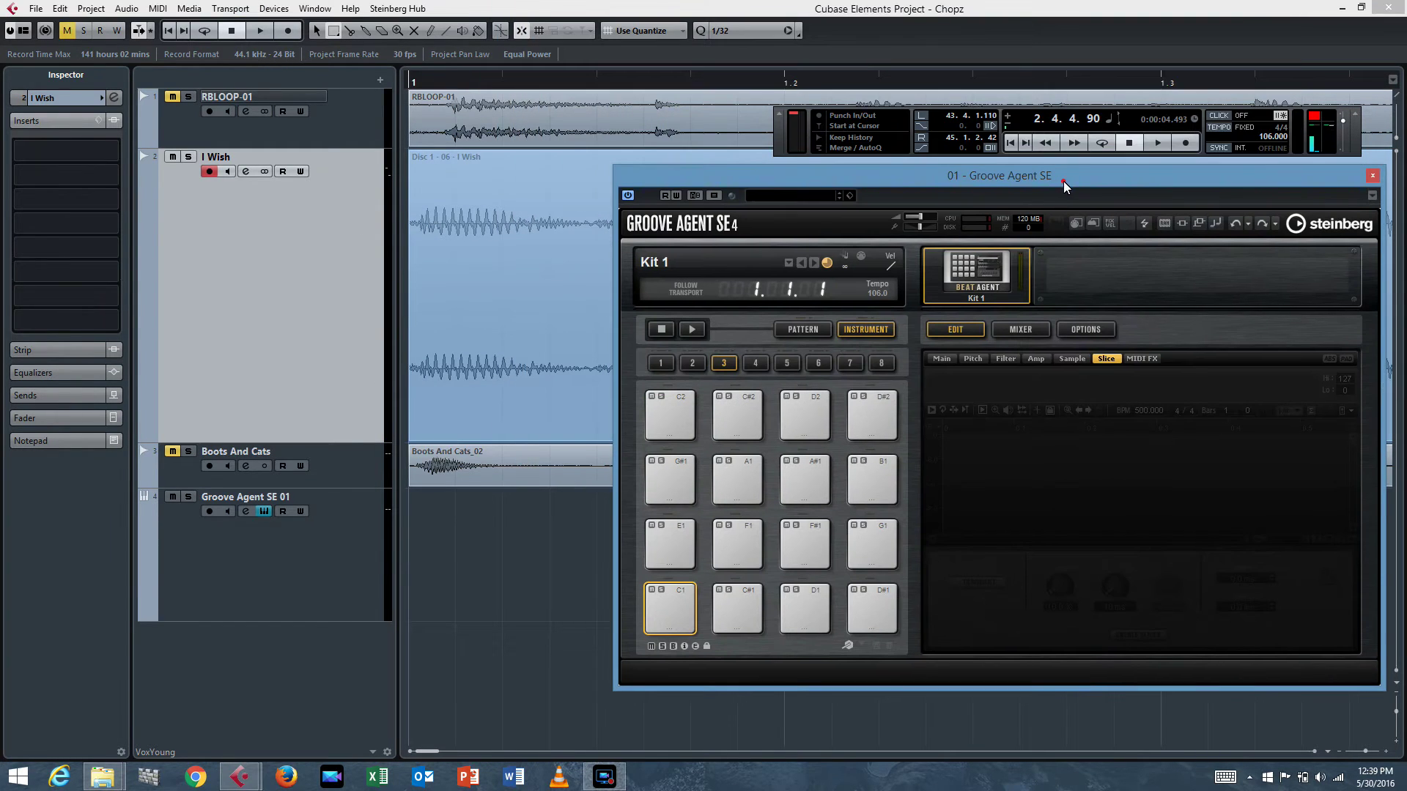
drag(511, 274, 658, 609)
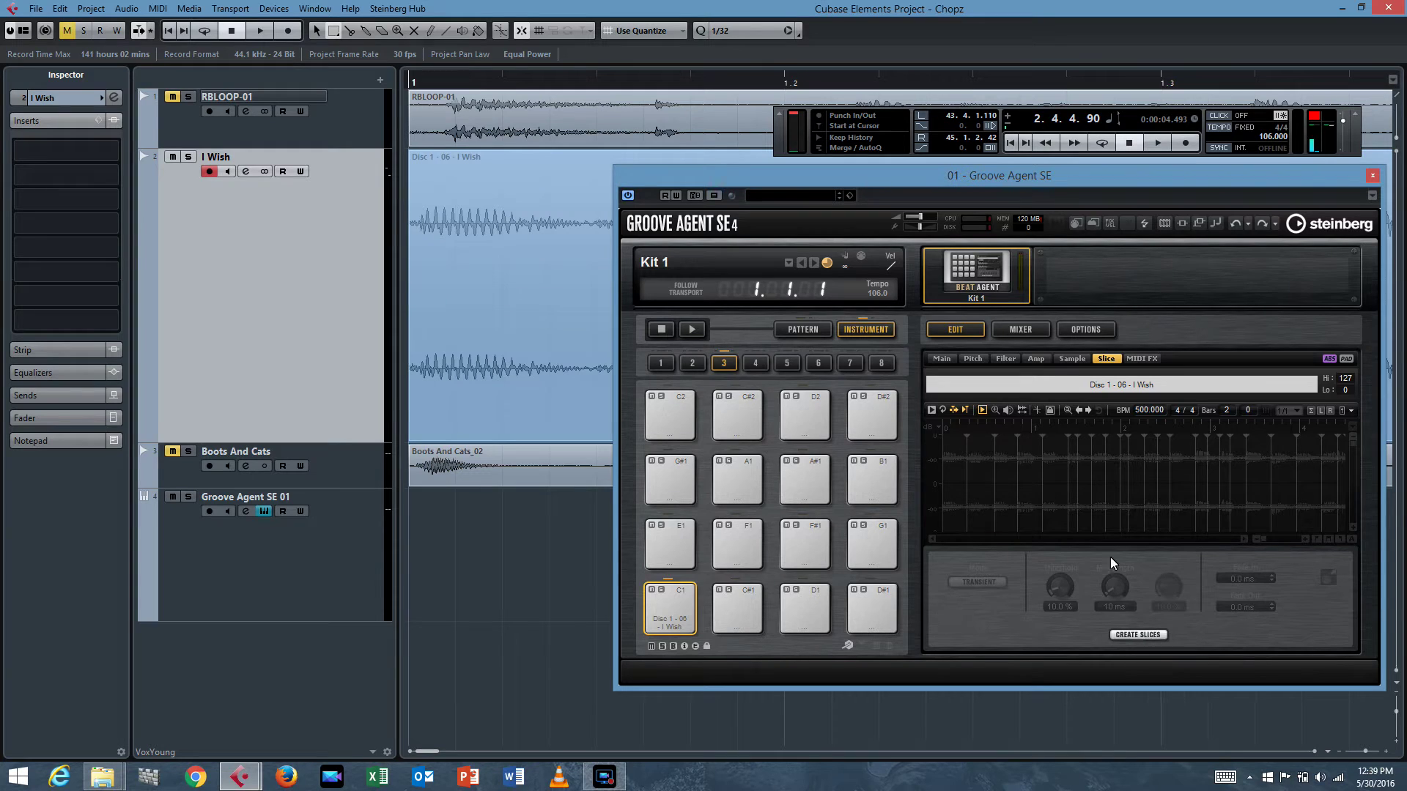
Step: Create transient slices of the I Wish sample from the Slice tab
click(943, 359)
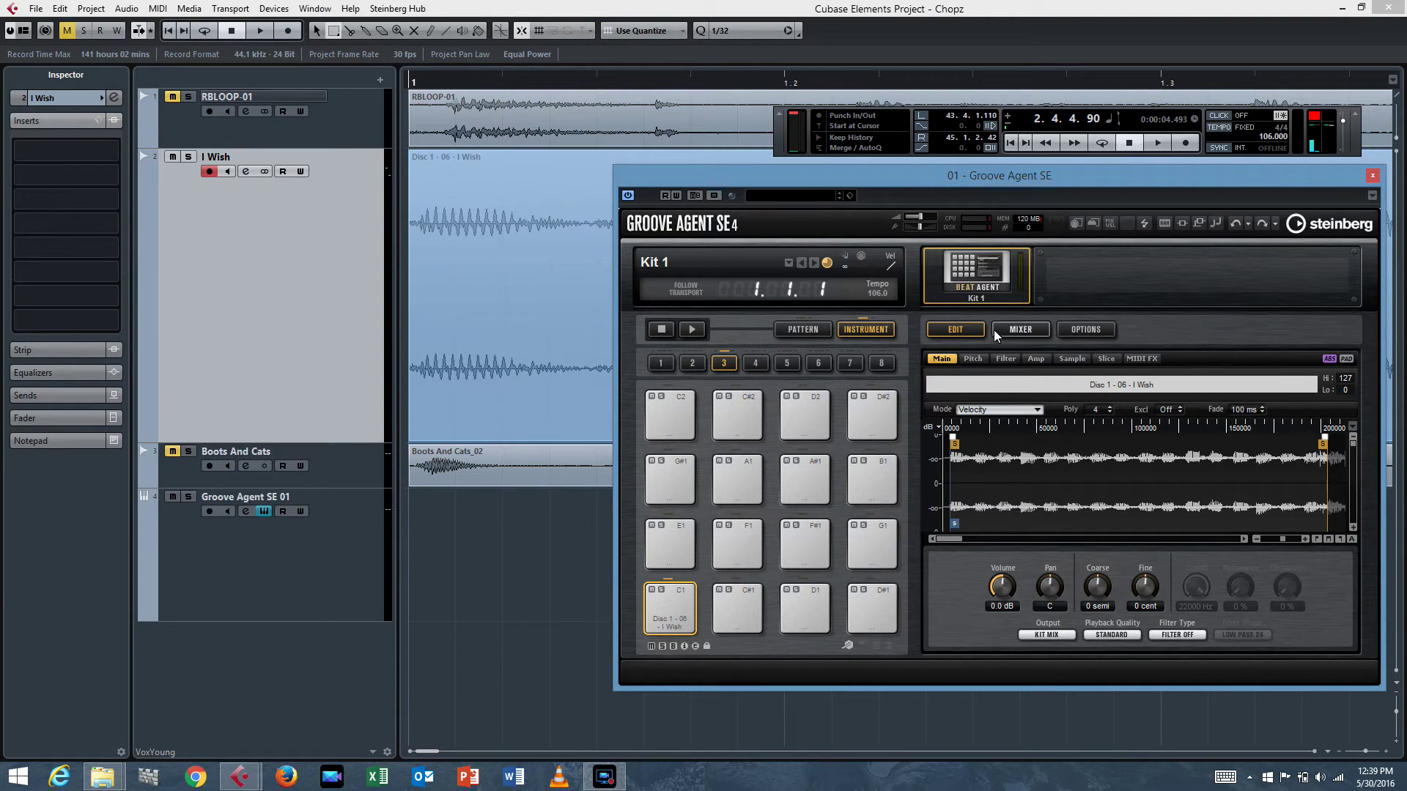
click(1106, 358)
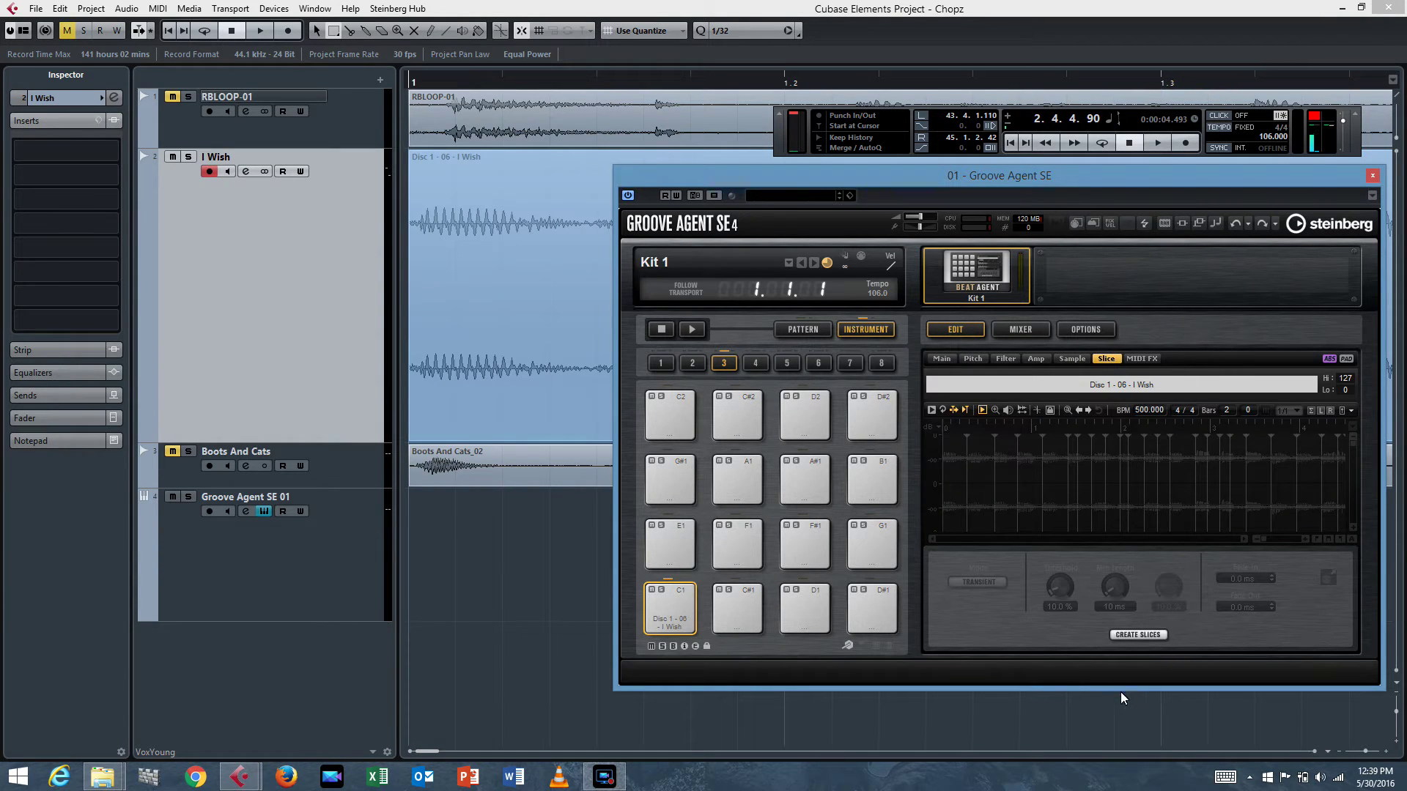
click(1134, 637)
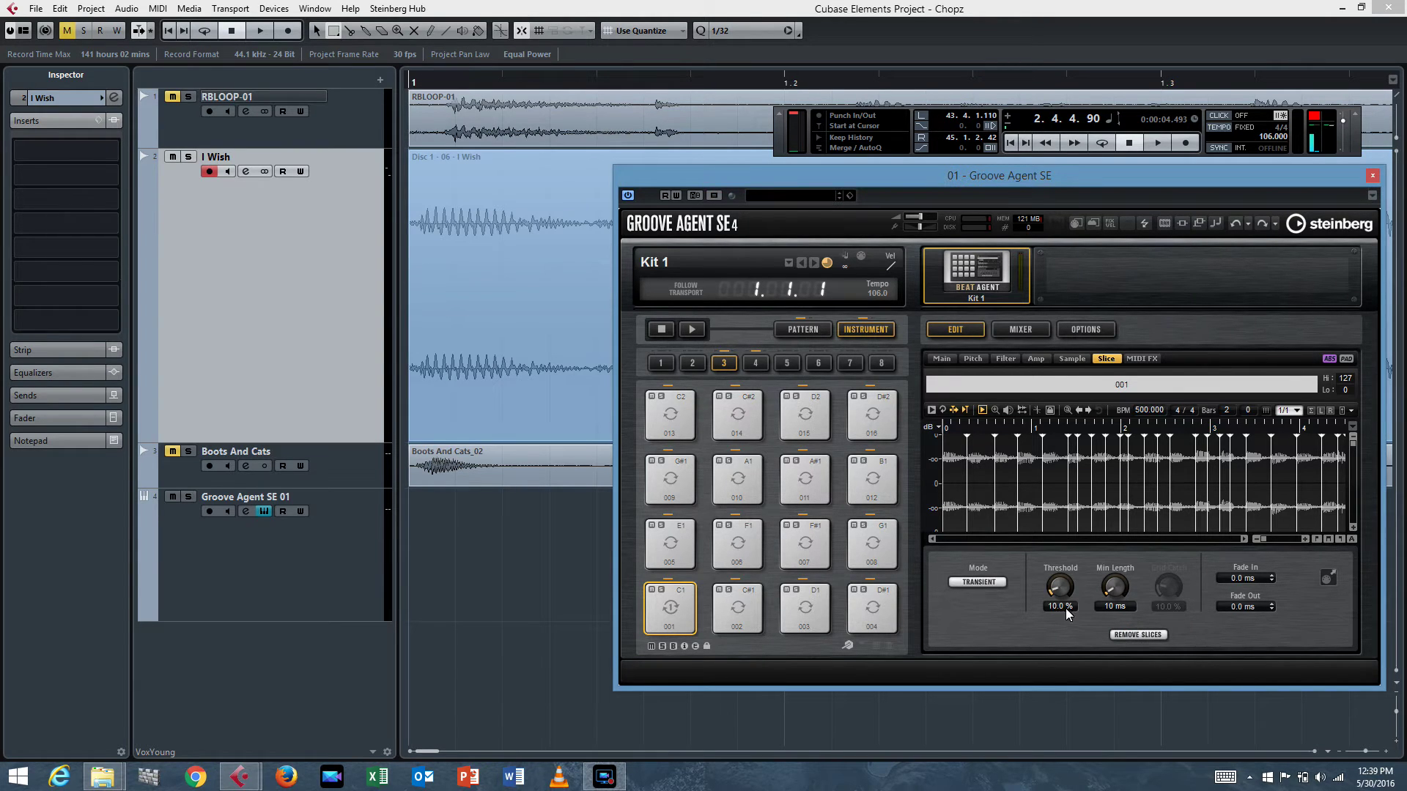
Step: Set Slice Mode to Grid at 1/8 resolution and select the Groove Agent SE 01 track
click(999, 584)
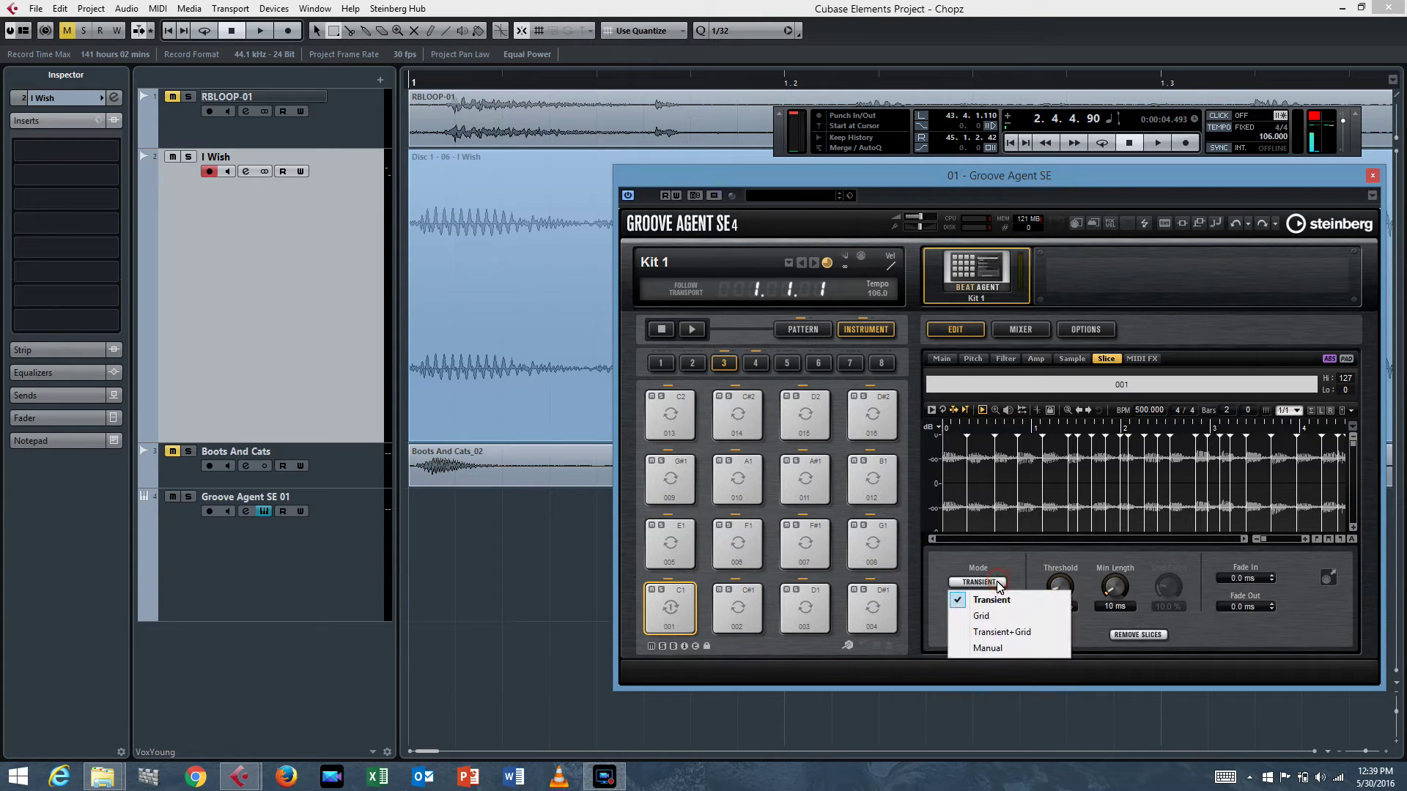
click(981, 616)
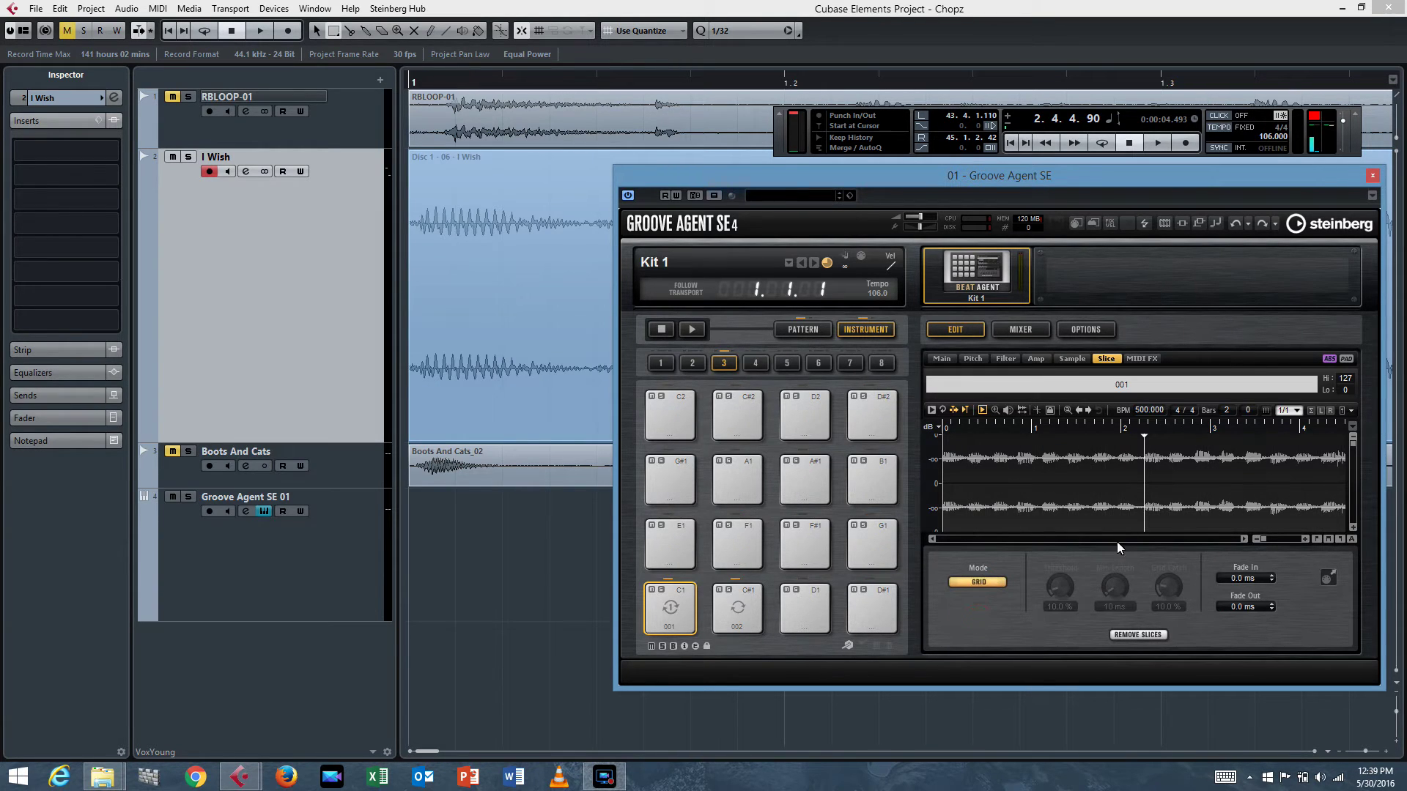
click(1301, 412)
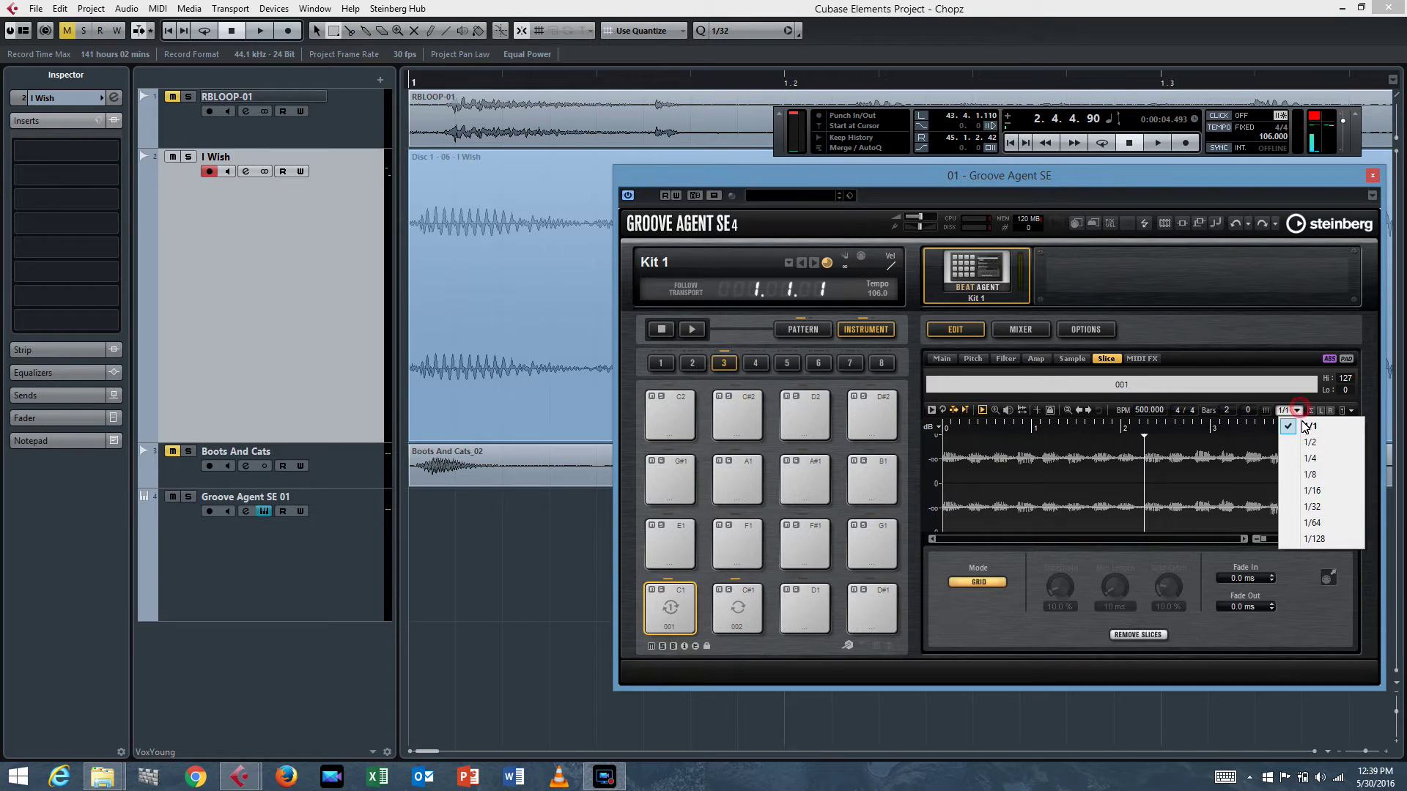
click(1308, 475)
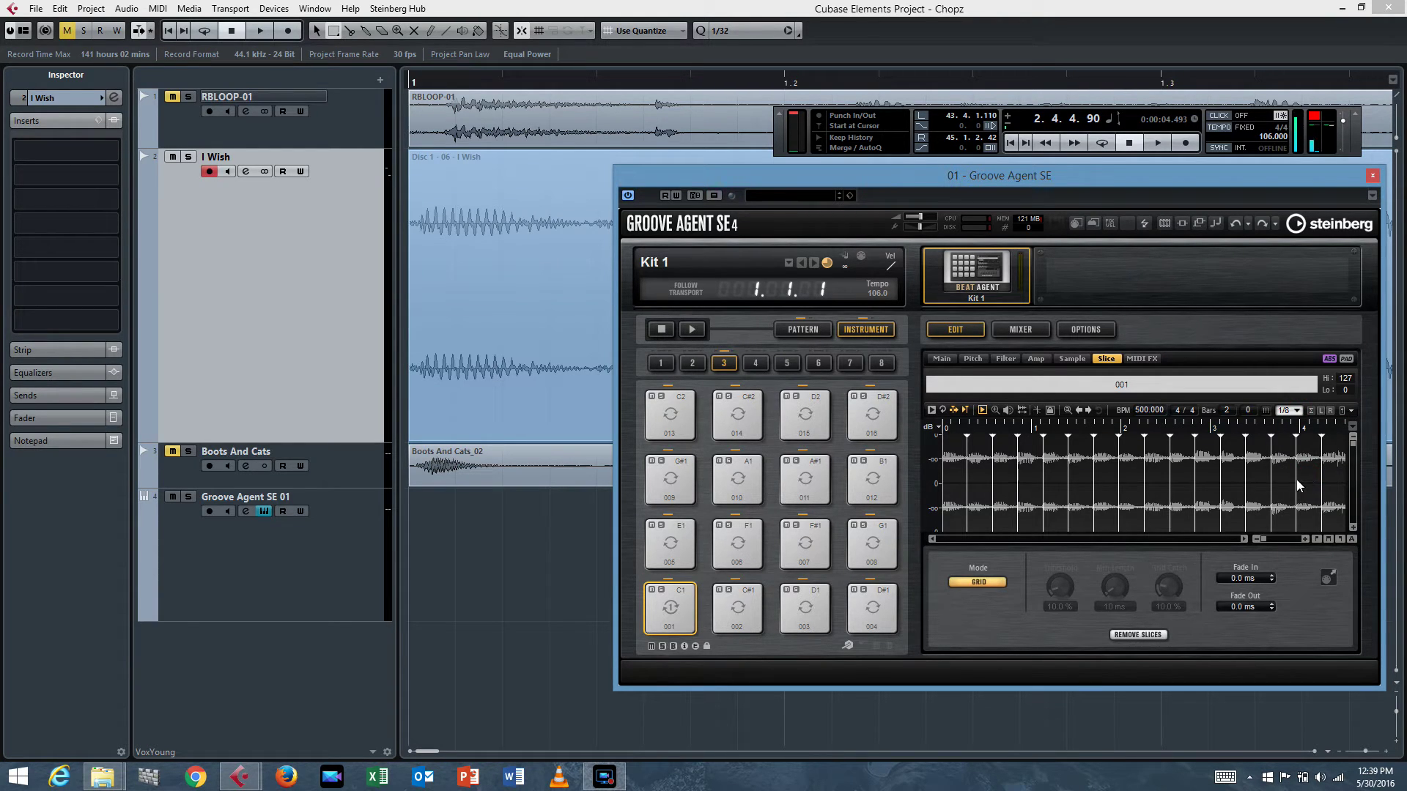
click(331, 520)
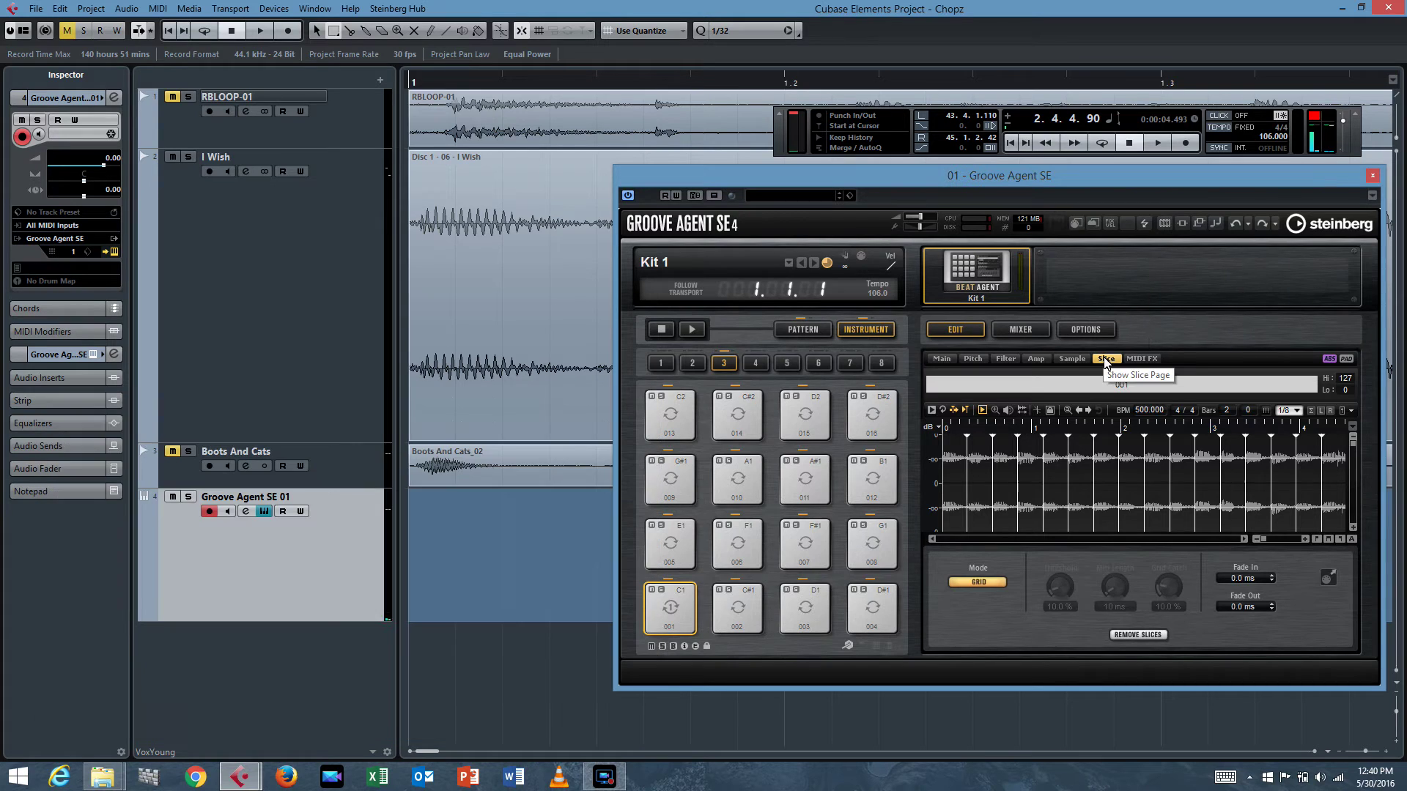
Step: Switch the I Wish slicing to Manual mode and reposition the Groove Agent window
click(978, 582)
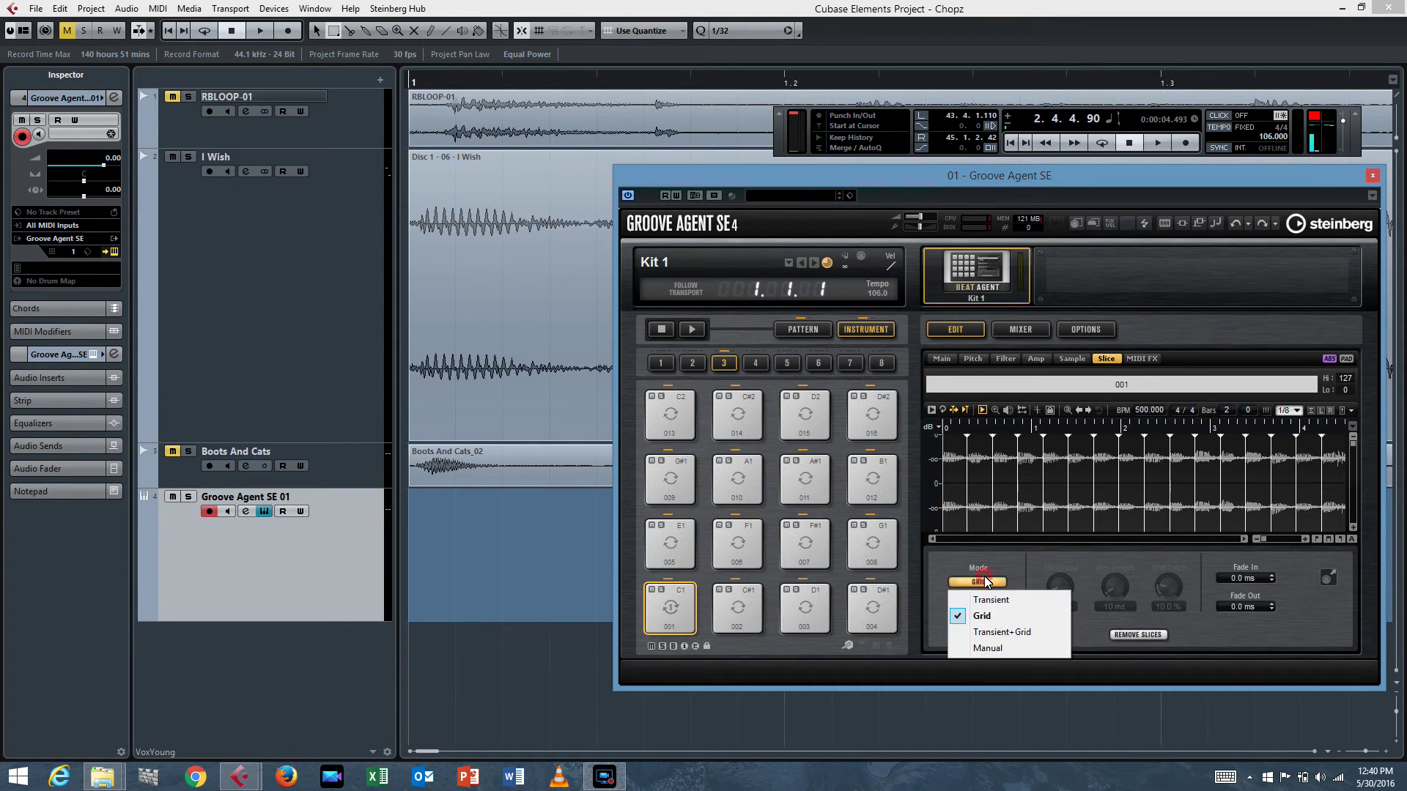
click(984, 649)
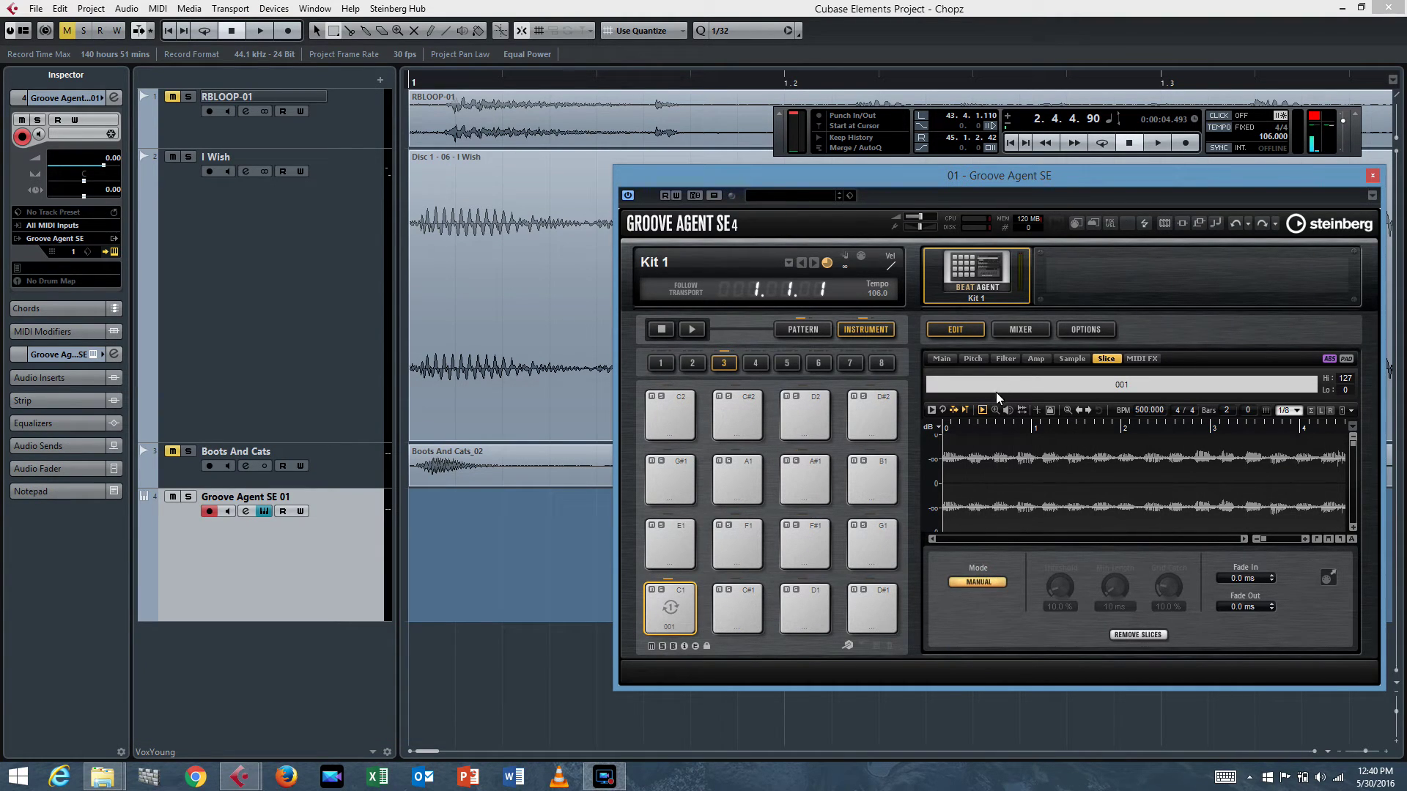
drag(1012, 177, 754, 143)
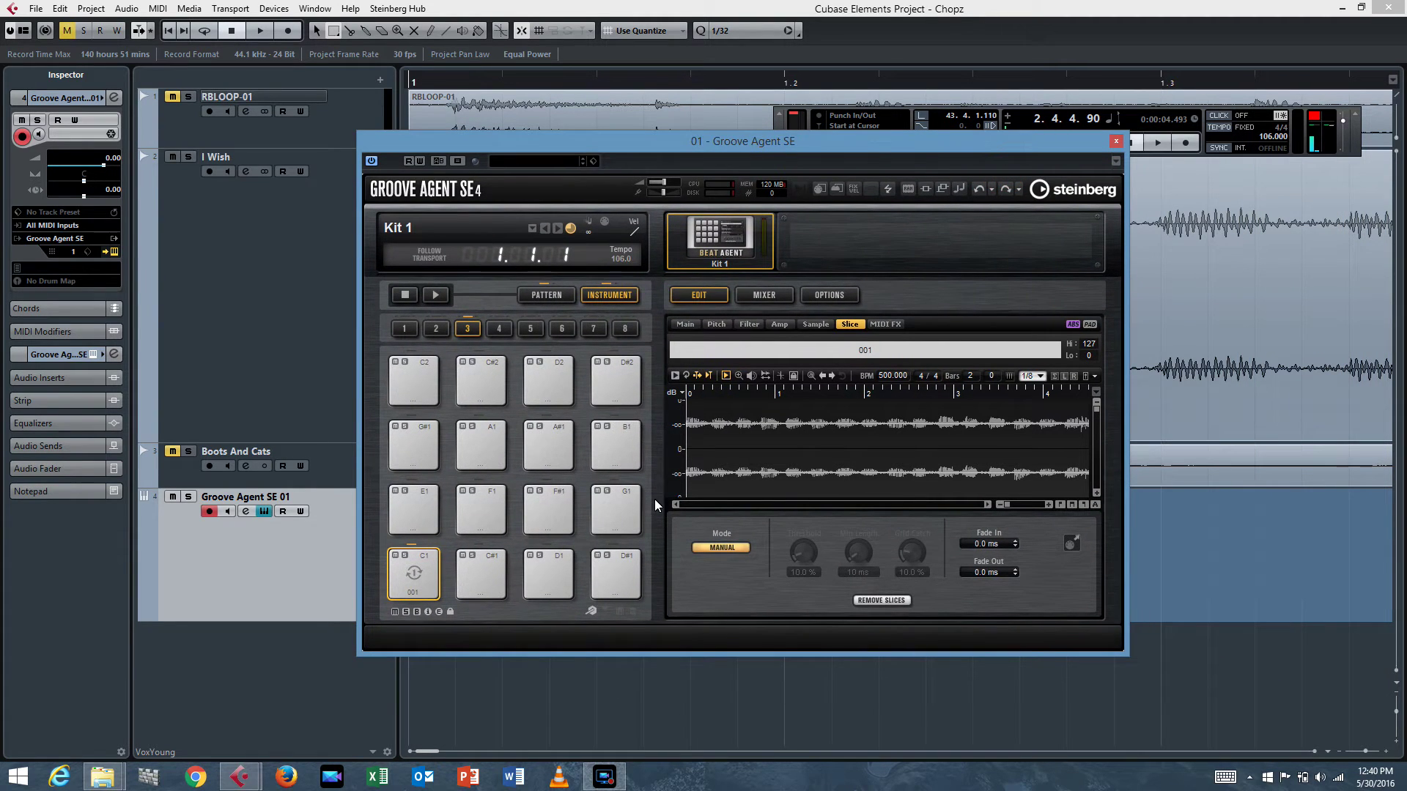
Step: Click ten manual slice points along the waveform, creating slices 003 through 011
click(709, 420)
click(733, 420)
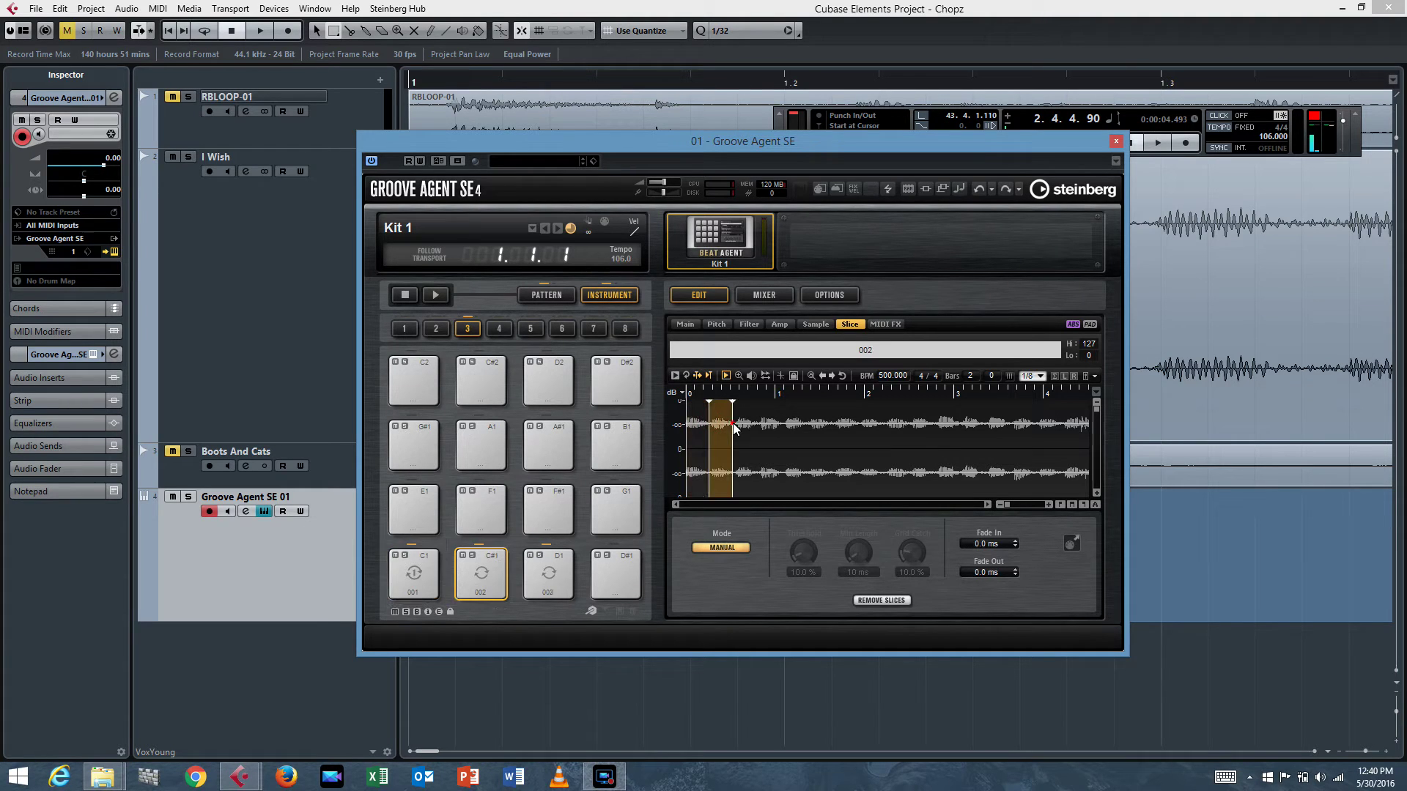
click(756, 423)
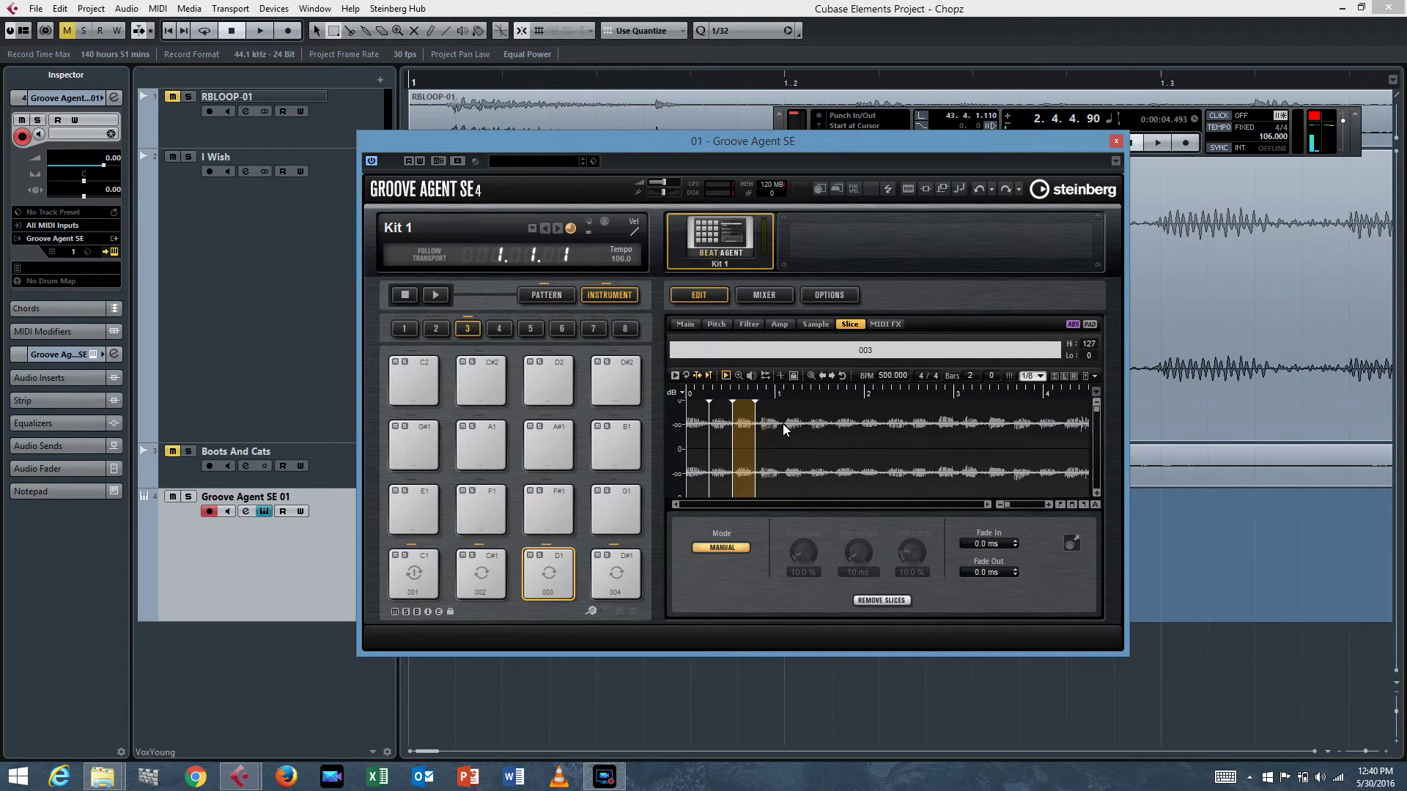
click(783, 424)
click(804, 422)
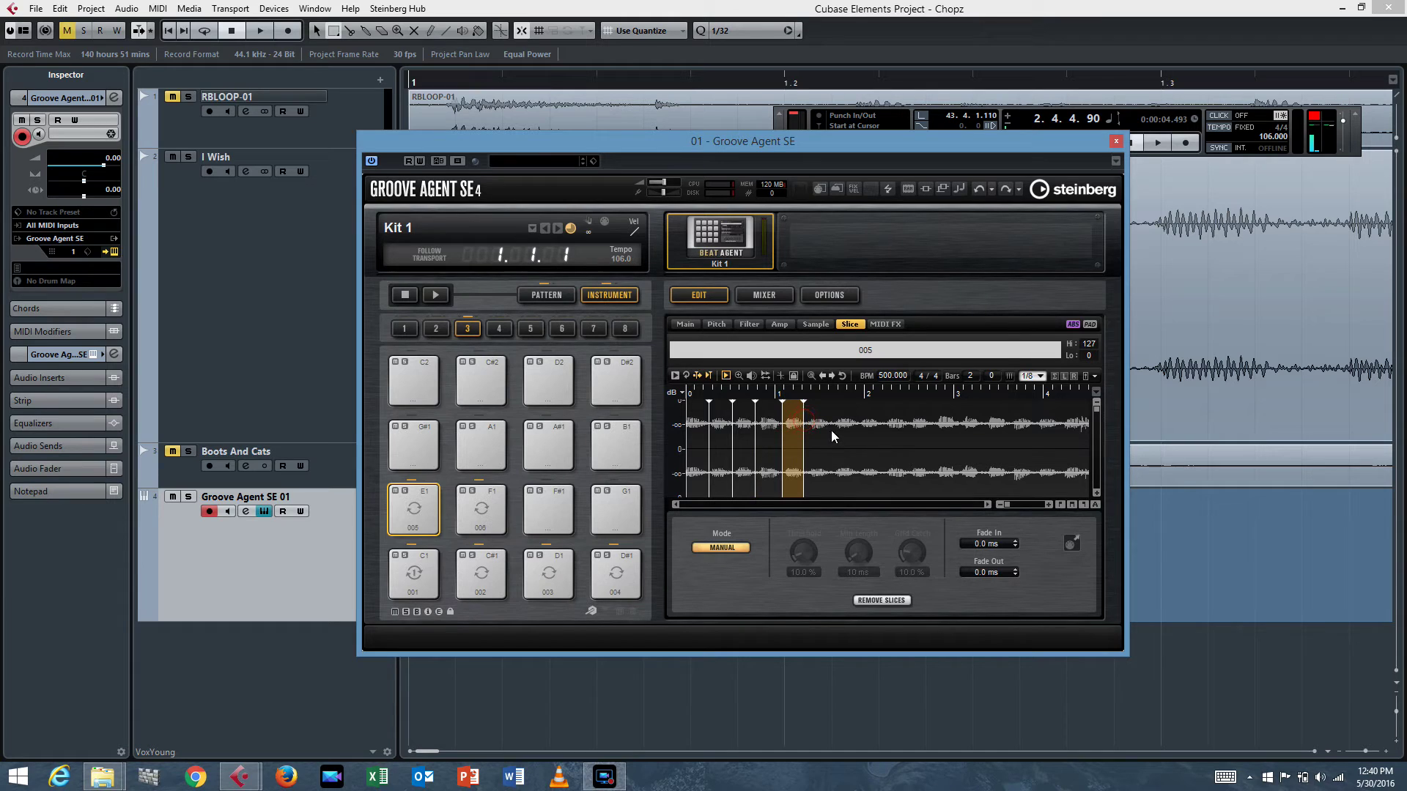
click(827, 424)
click(857, 424)
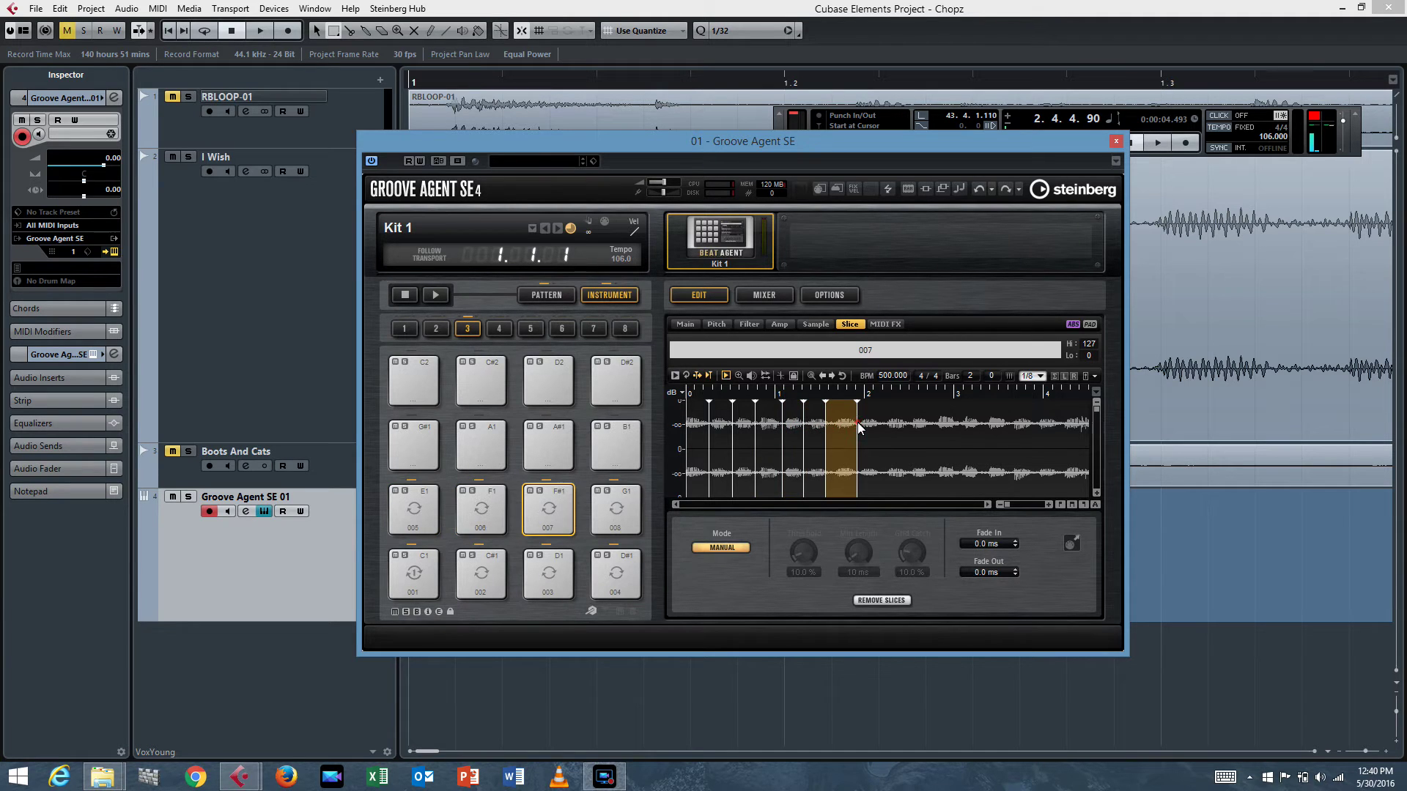
click(883, 425)
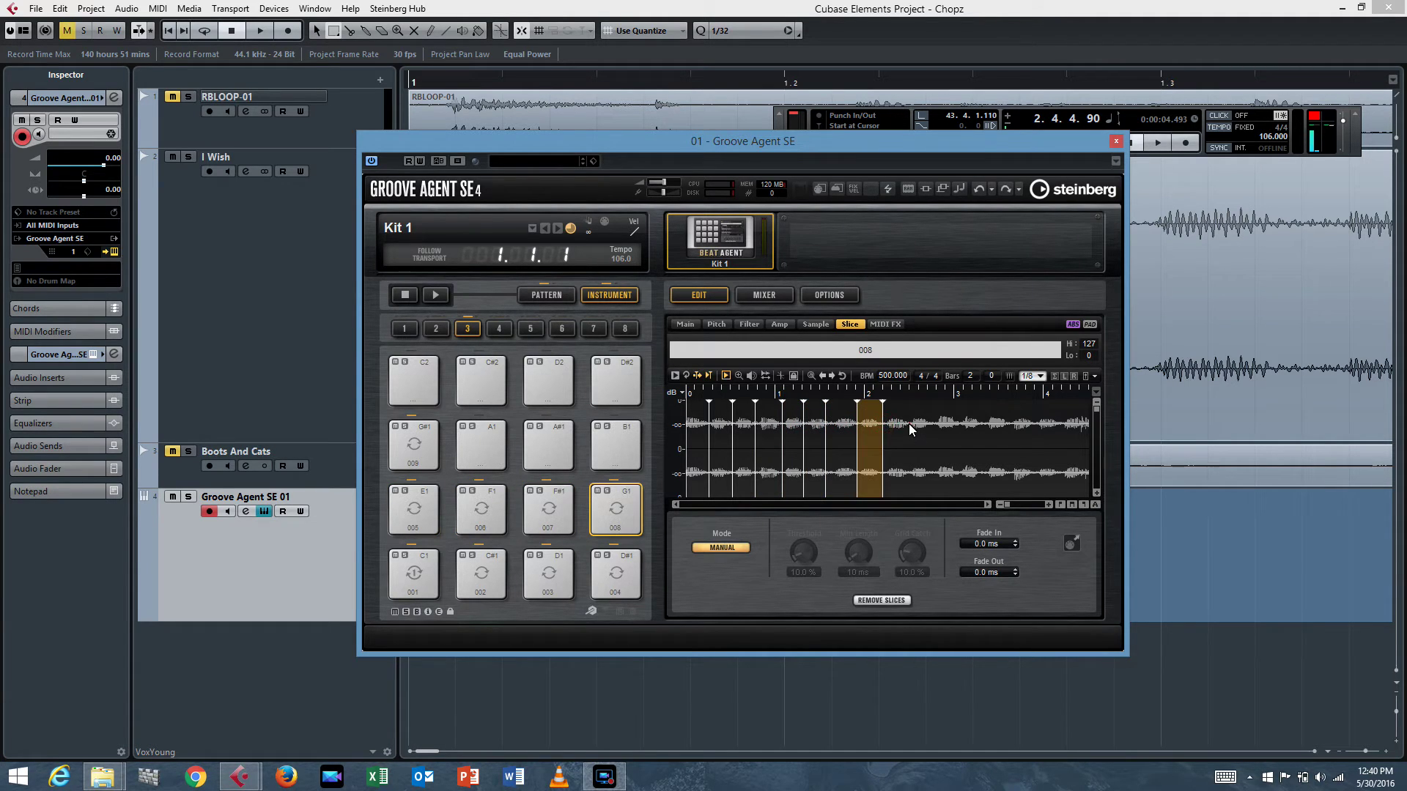
click(909, 423)
click(930, 423)
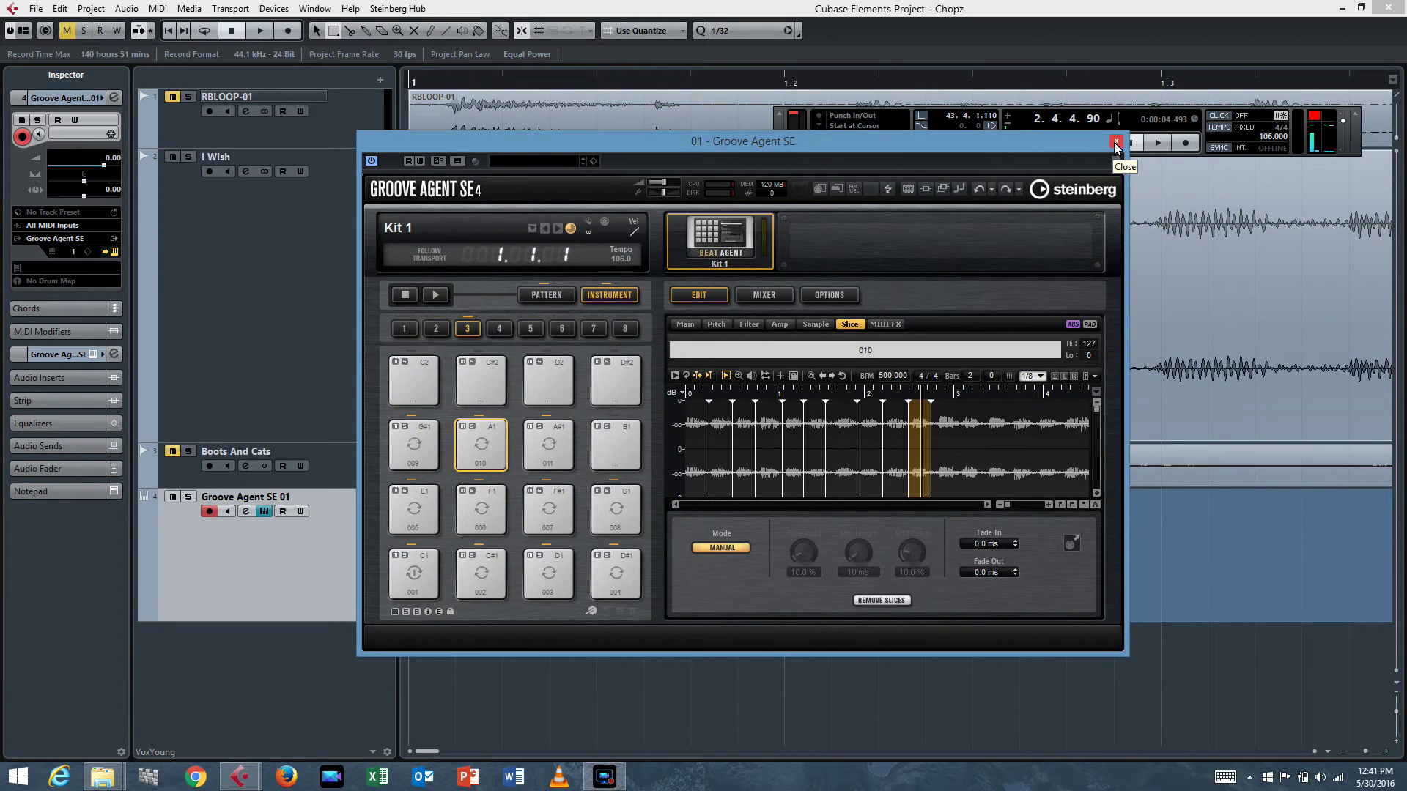
Step: Reset all Groove Agent SE pads to empty and close the plugin with Alt+F4
right_click(396, 584)
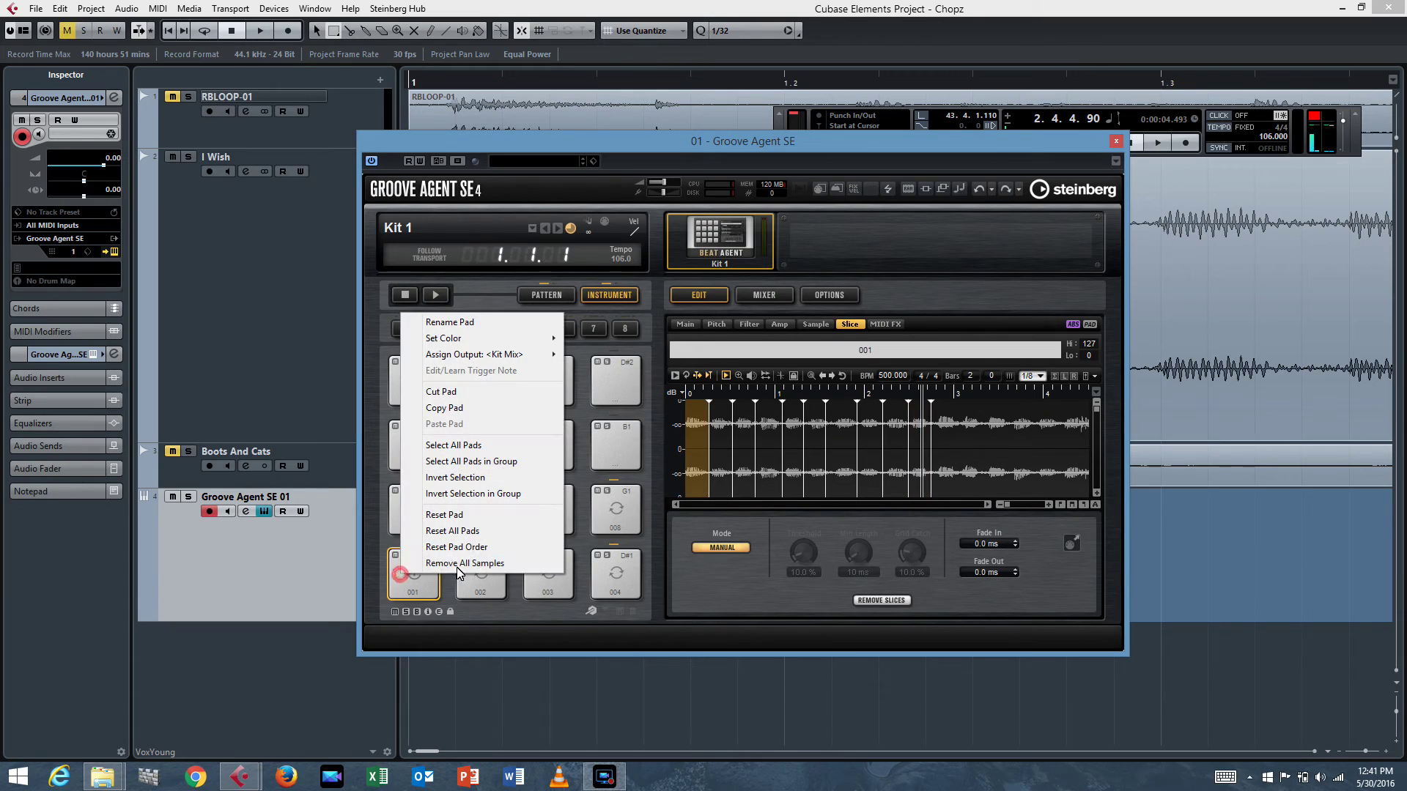
click(483, 531)
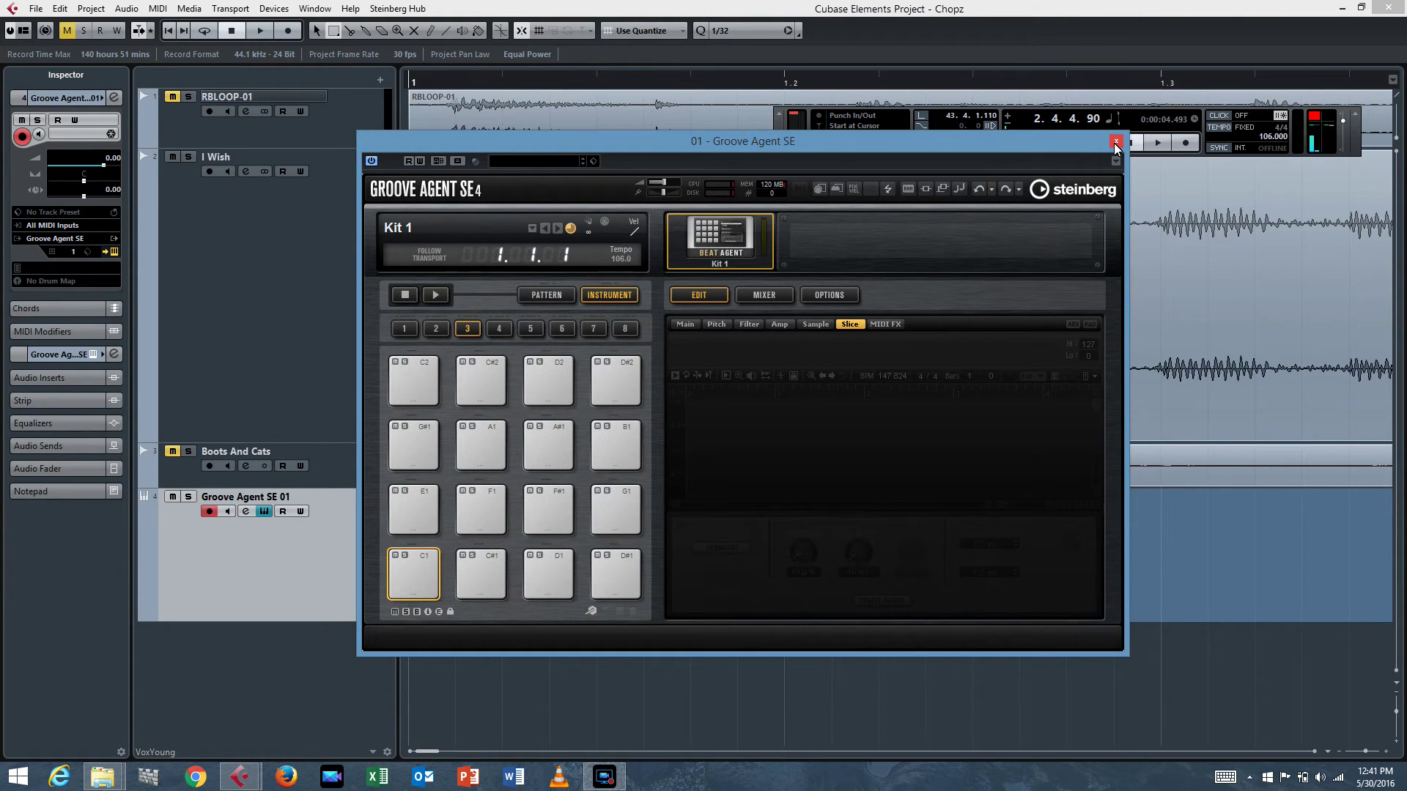
key(alt+F4)
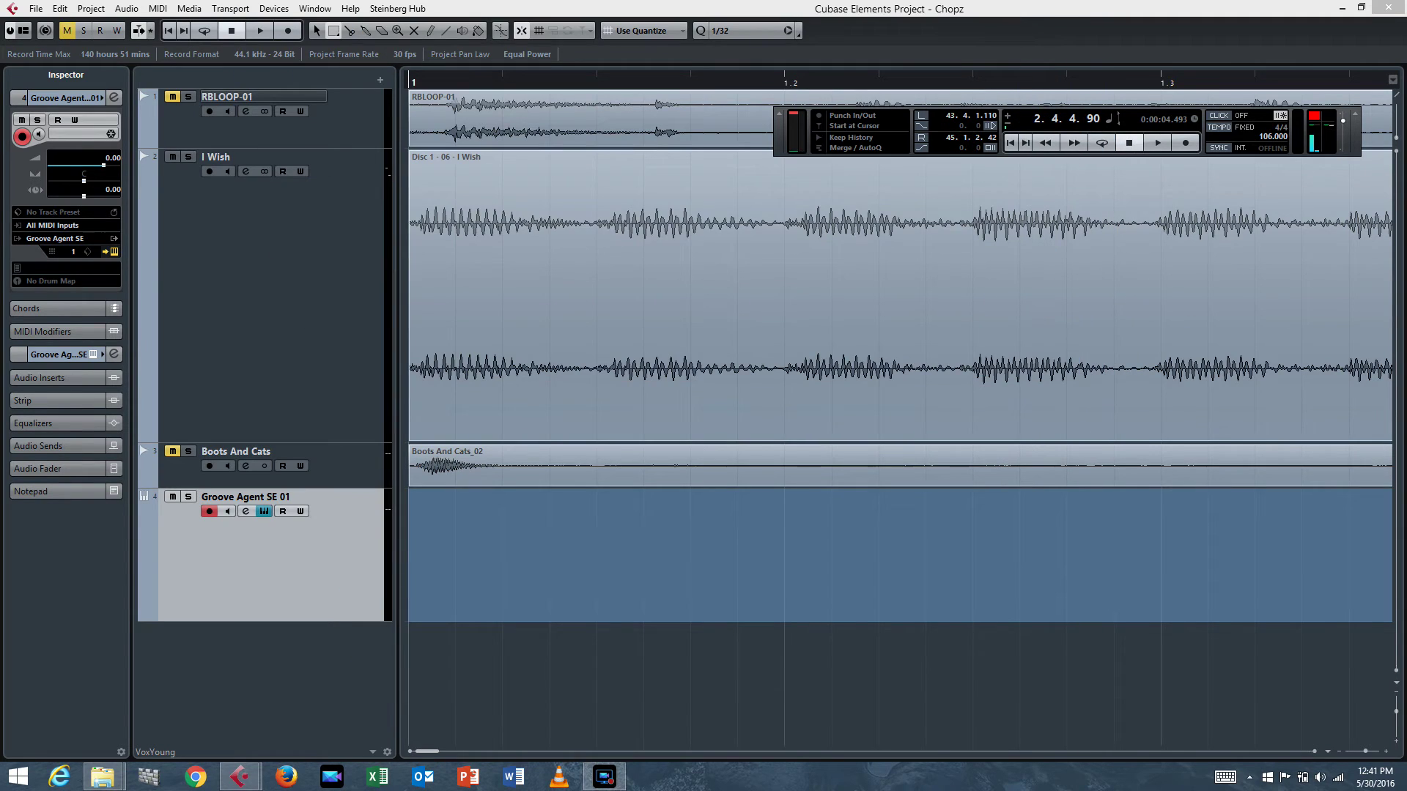
Step: Mute I Wish, resize the tracks, and drag the RBLOOP-01 event onto pad C1
click(170, 156)
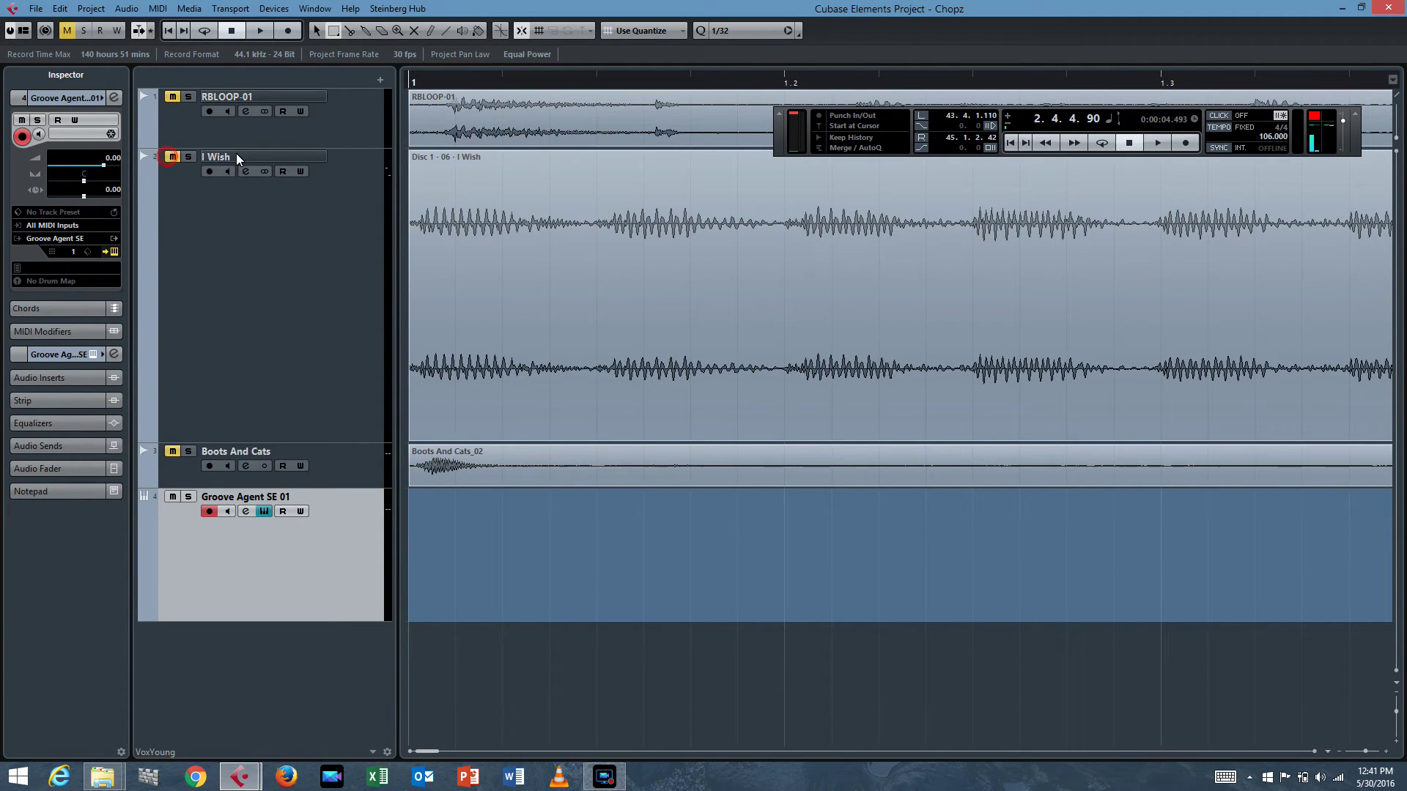
click(474, 130)
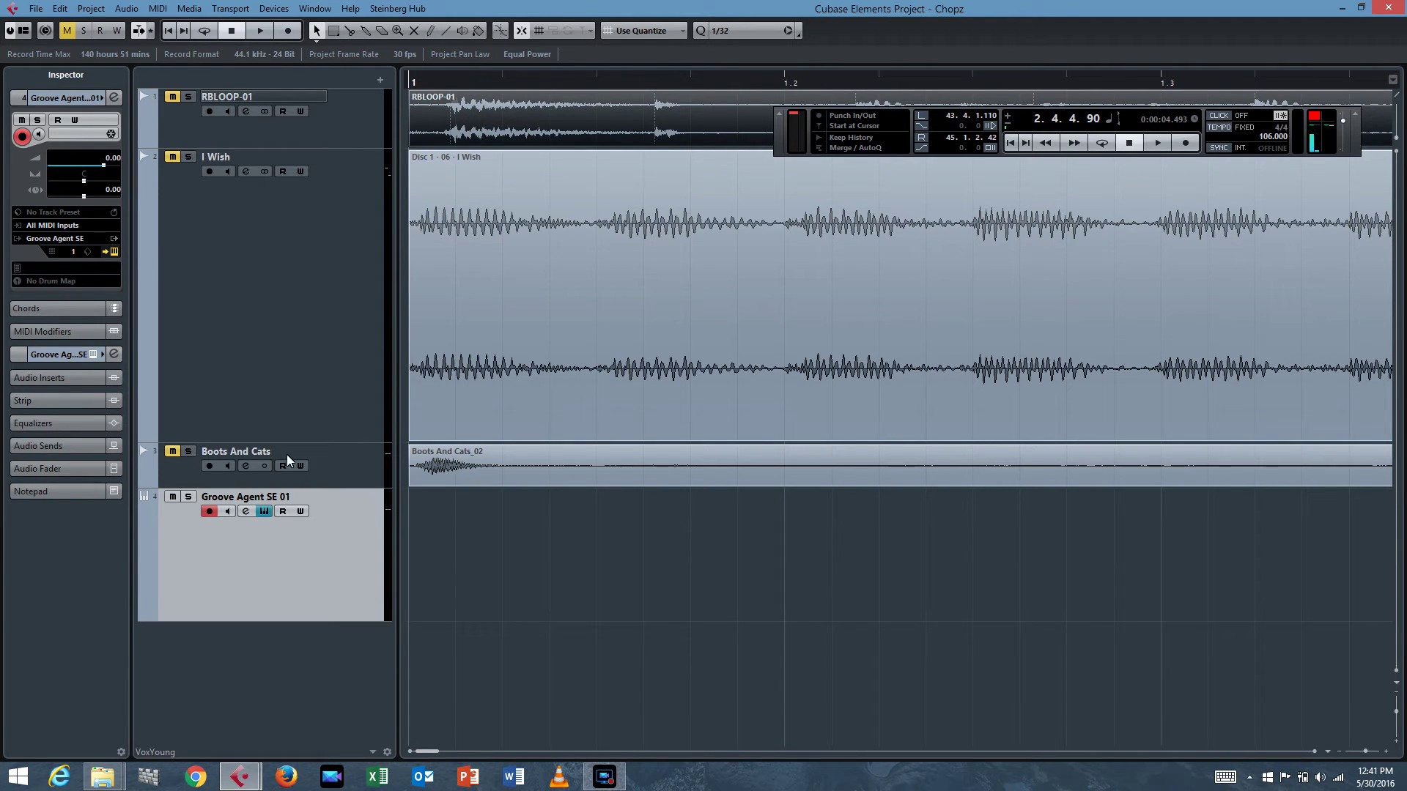
drag(337, 445, 299, 200)
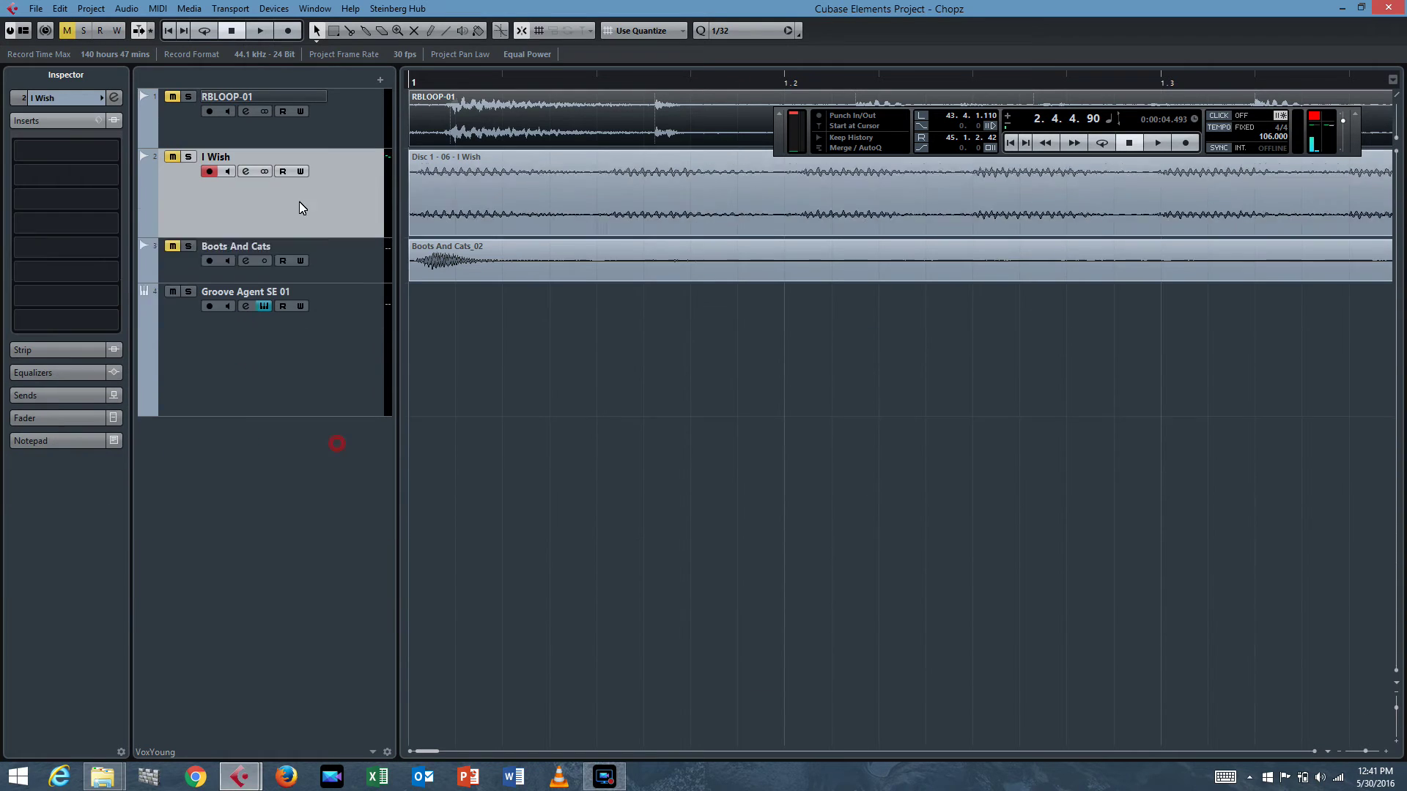
click(330, 146)
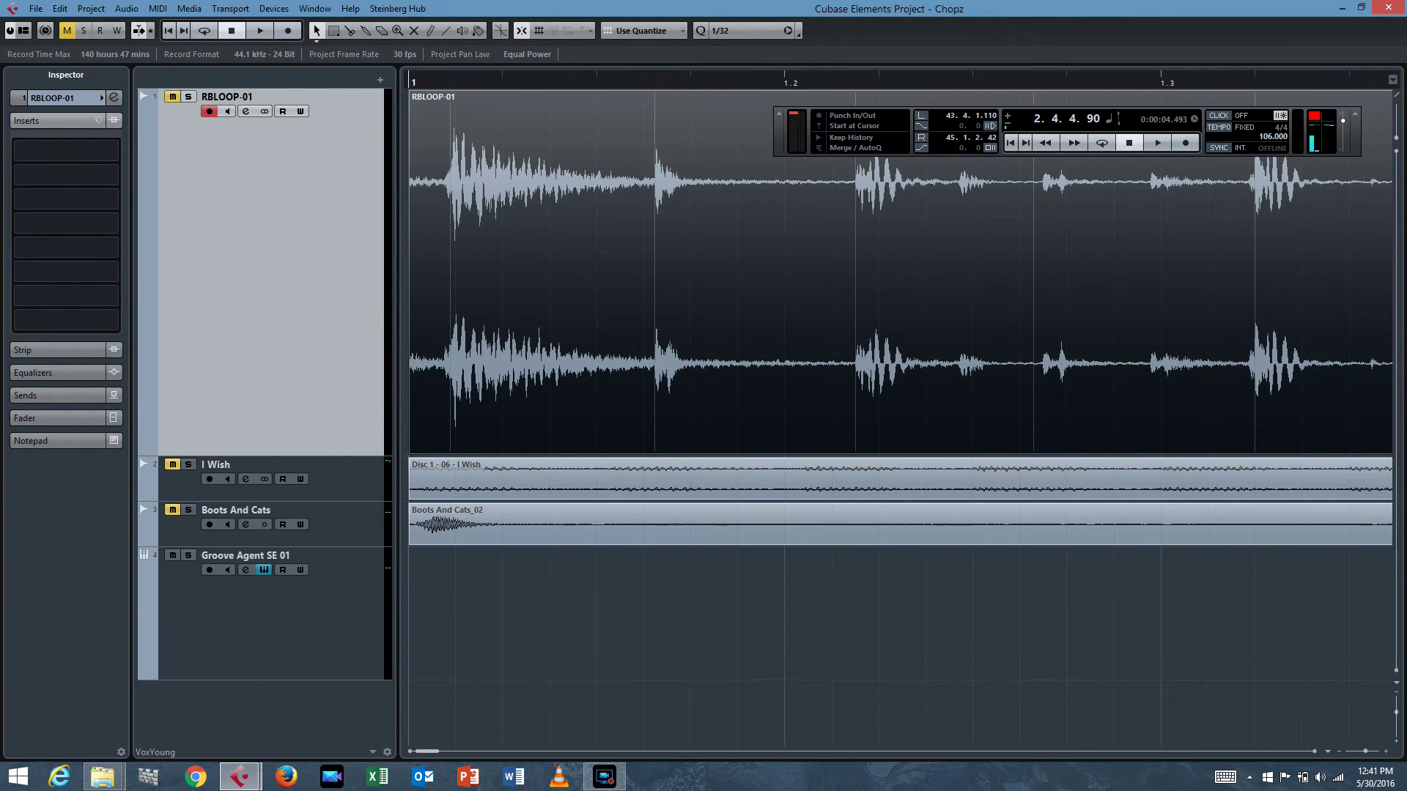
drag(992, 116, 1135, 290)
drag(564, 232, 779, 716)
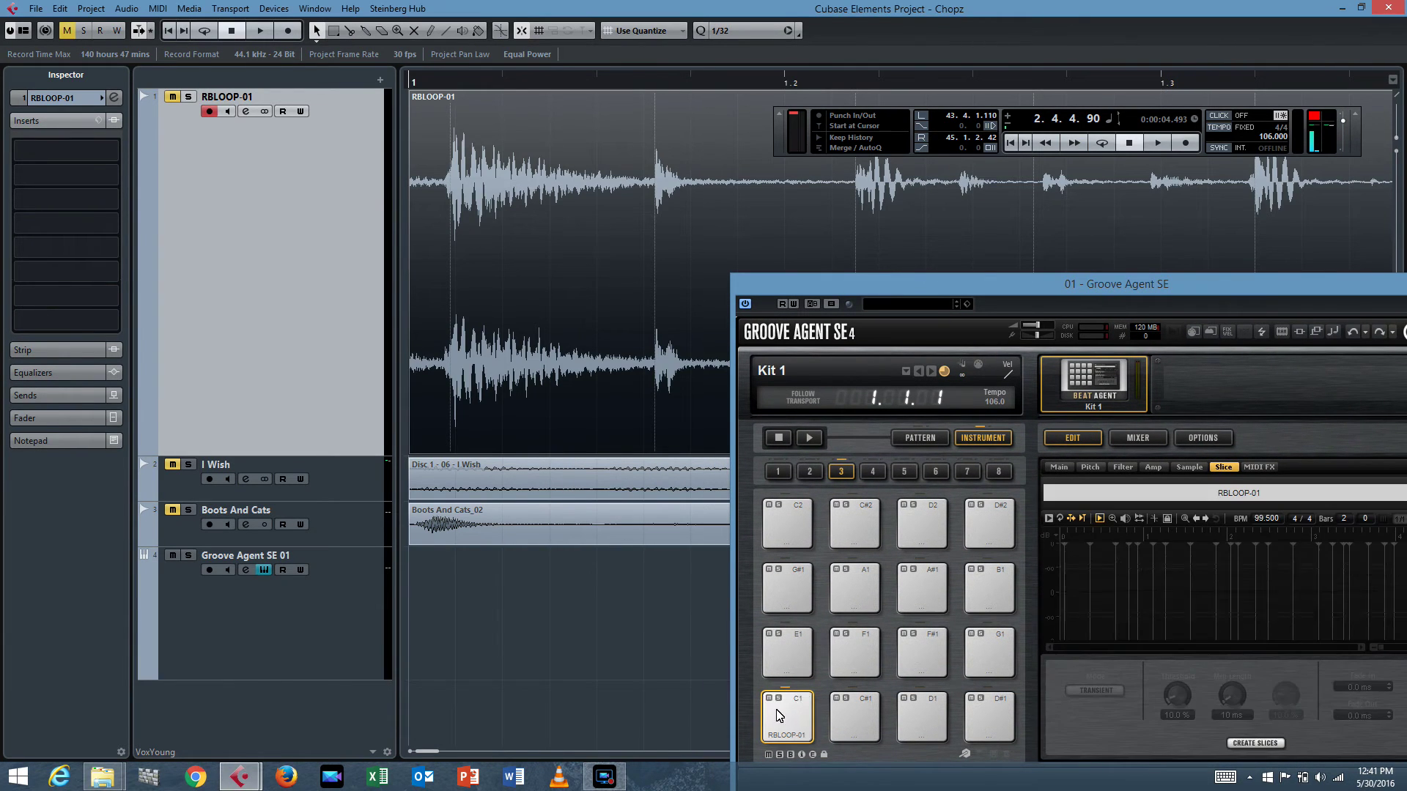
Step: Create slices of RBLOOP-01 on pads 001–016 using Grid mode at 1/8 resolution
click(1252, 745)
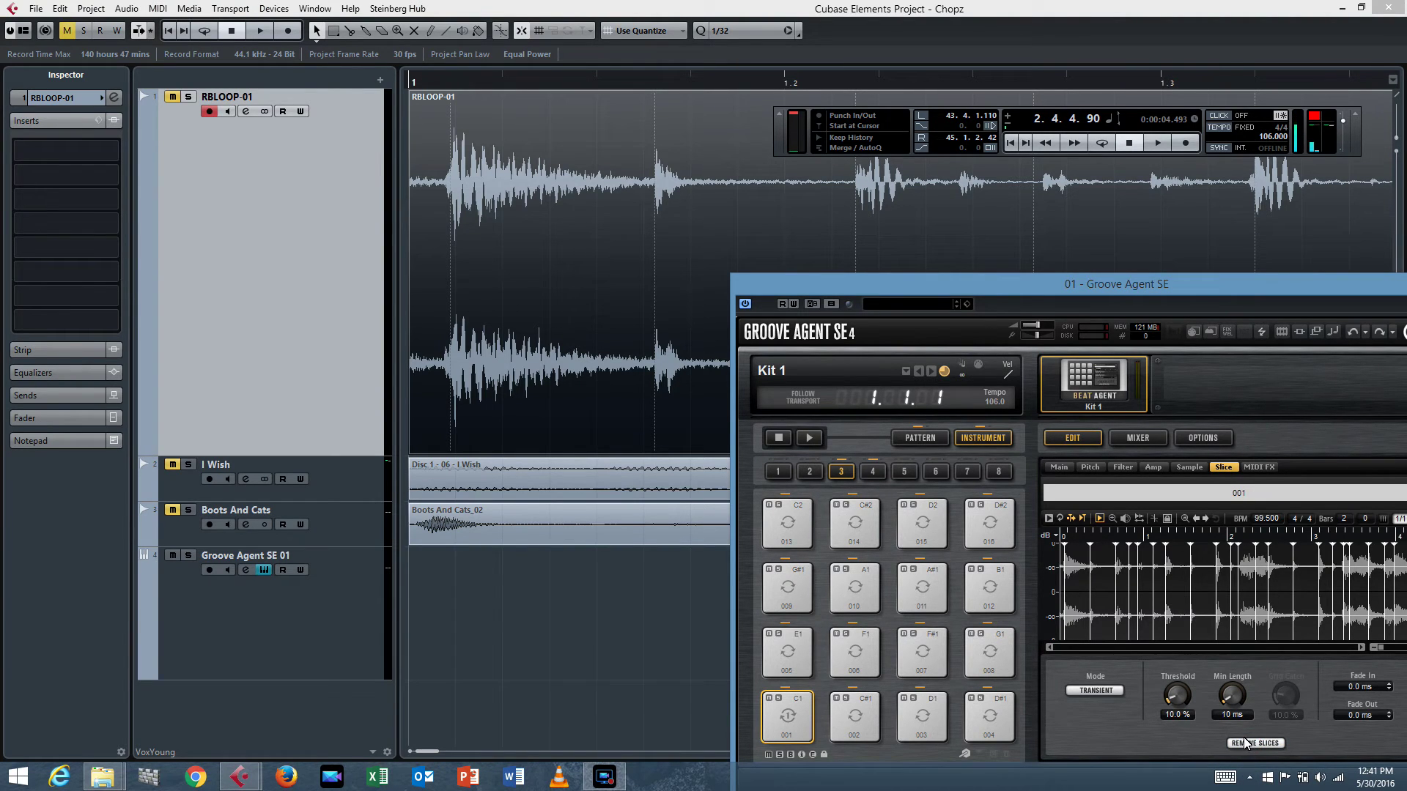
click(318, 628)
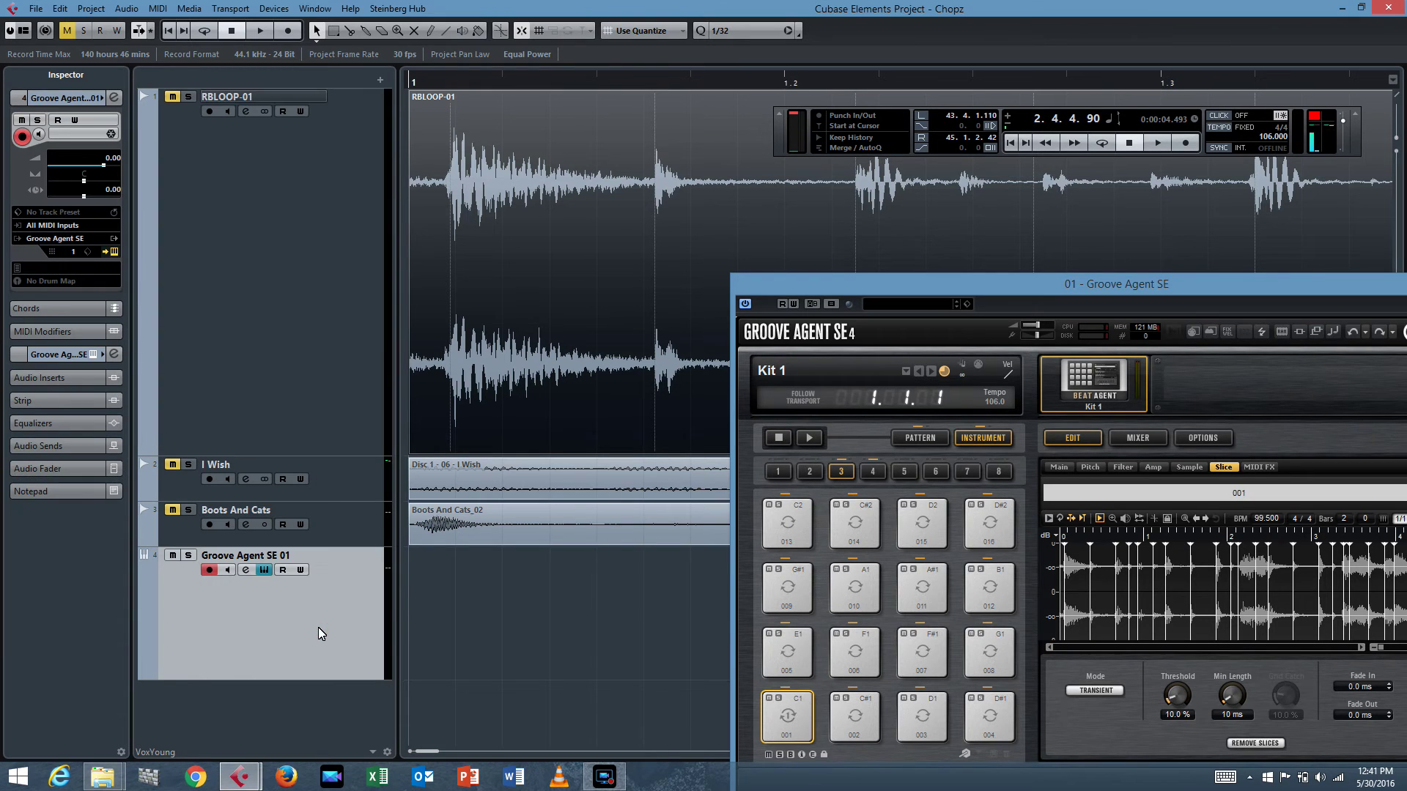
click(1083, 689)
click(1095, 656)
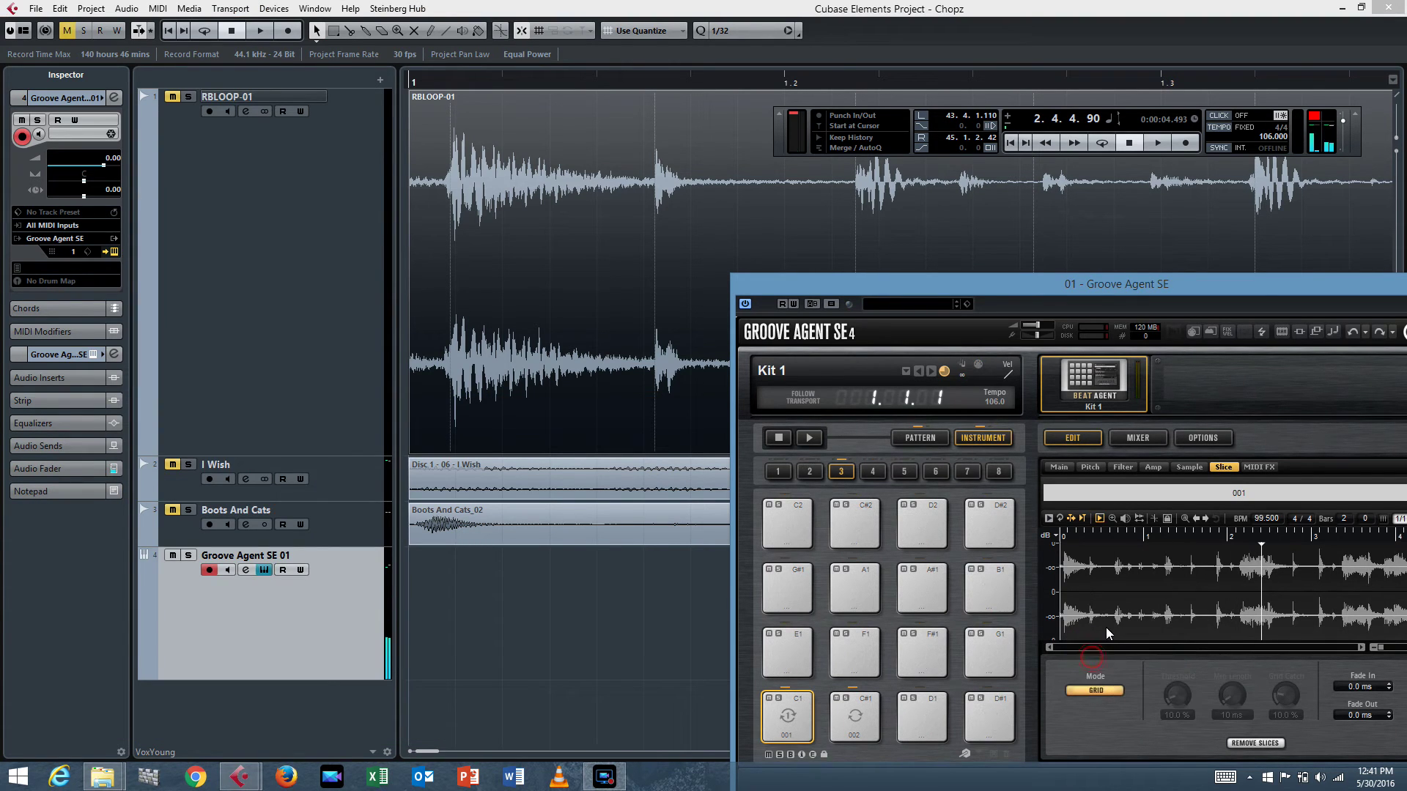
drag(1199, 293, 944, 293)
click(1149, 518)
click(1171, 582)
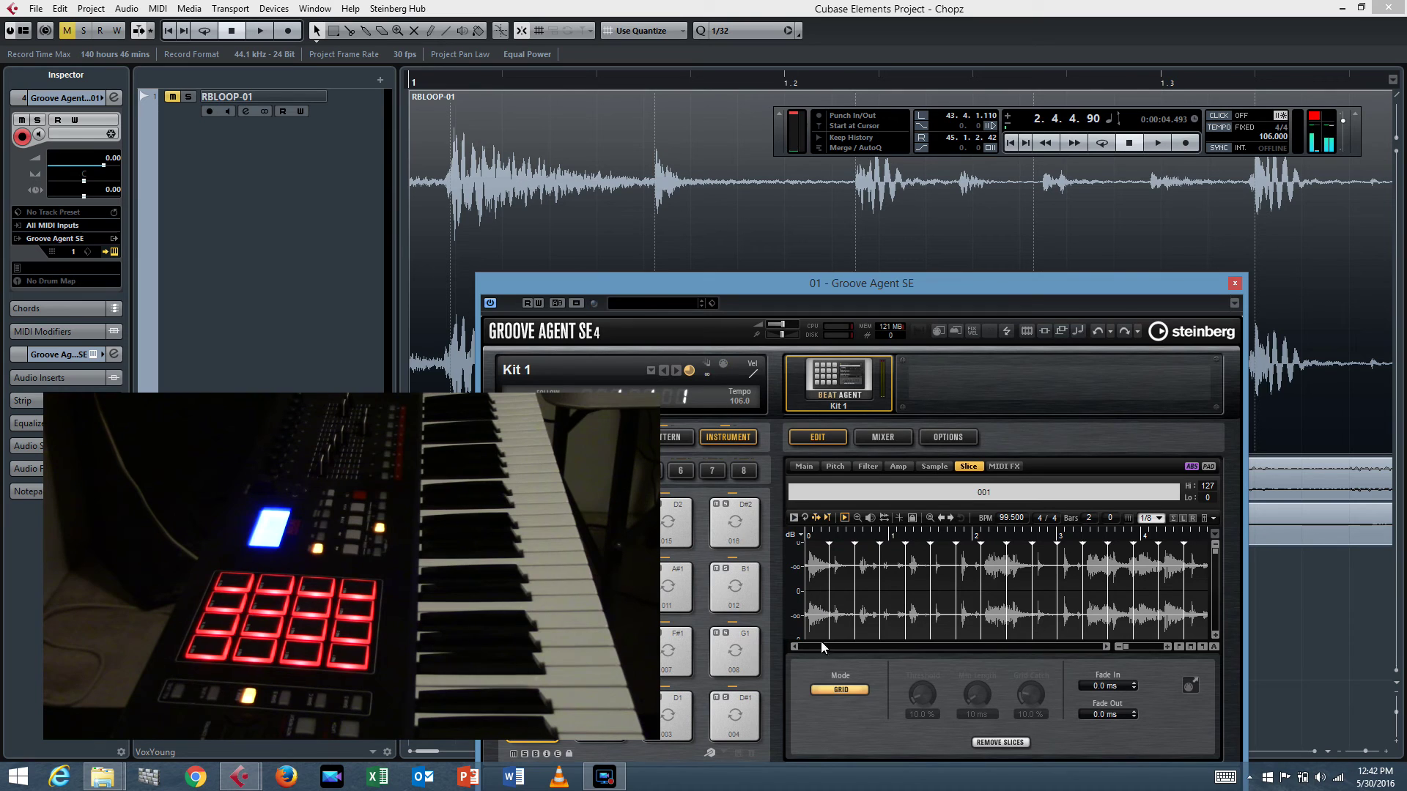
Step: Set the slice Mode to Manual and add two markers in the waveform, creating slices 001–003
click(837, 689)
click(843, 687)
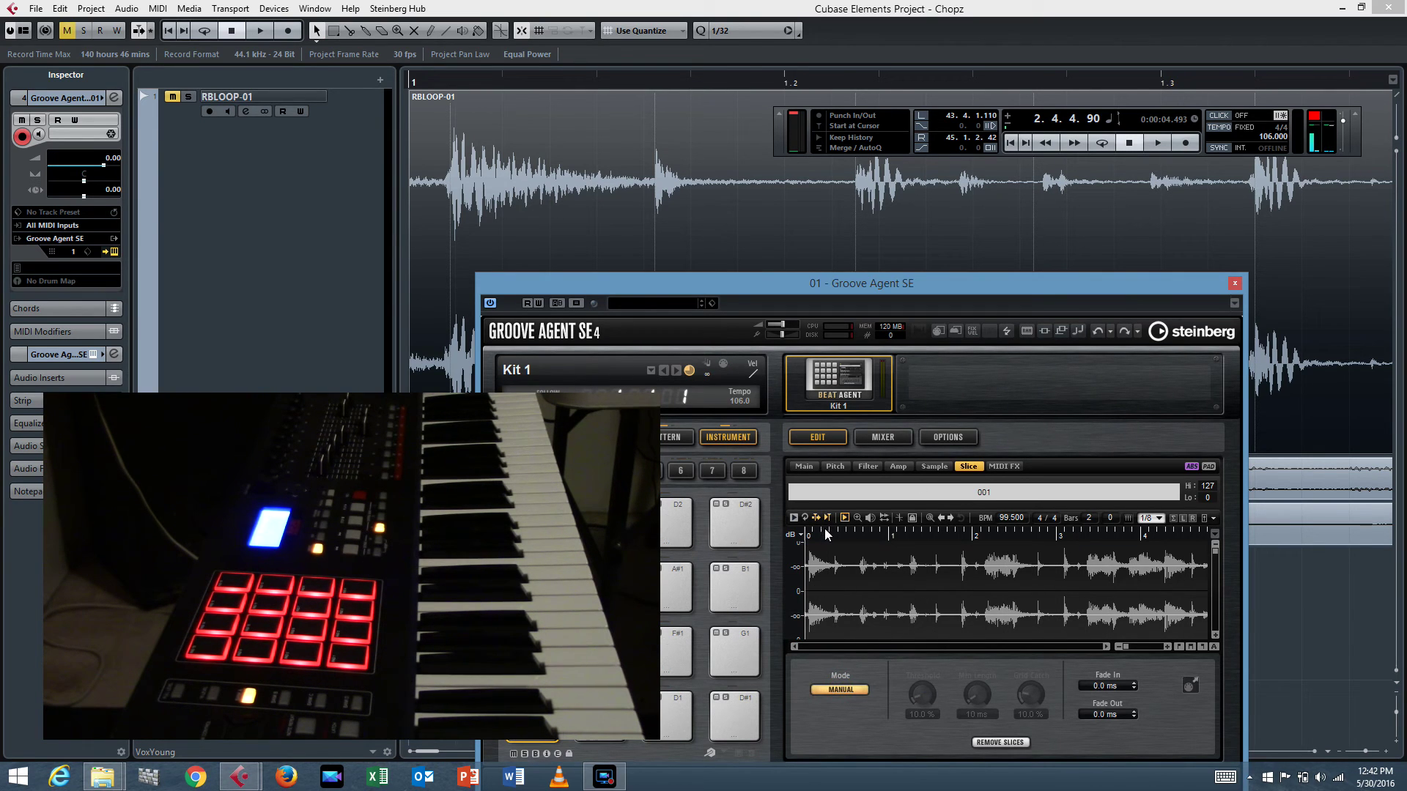
click(831, 563)
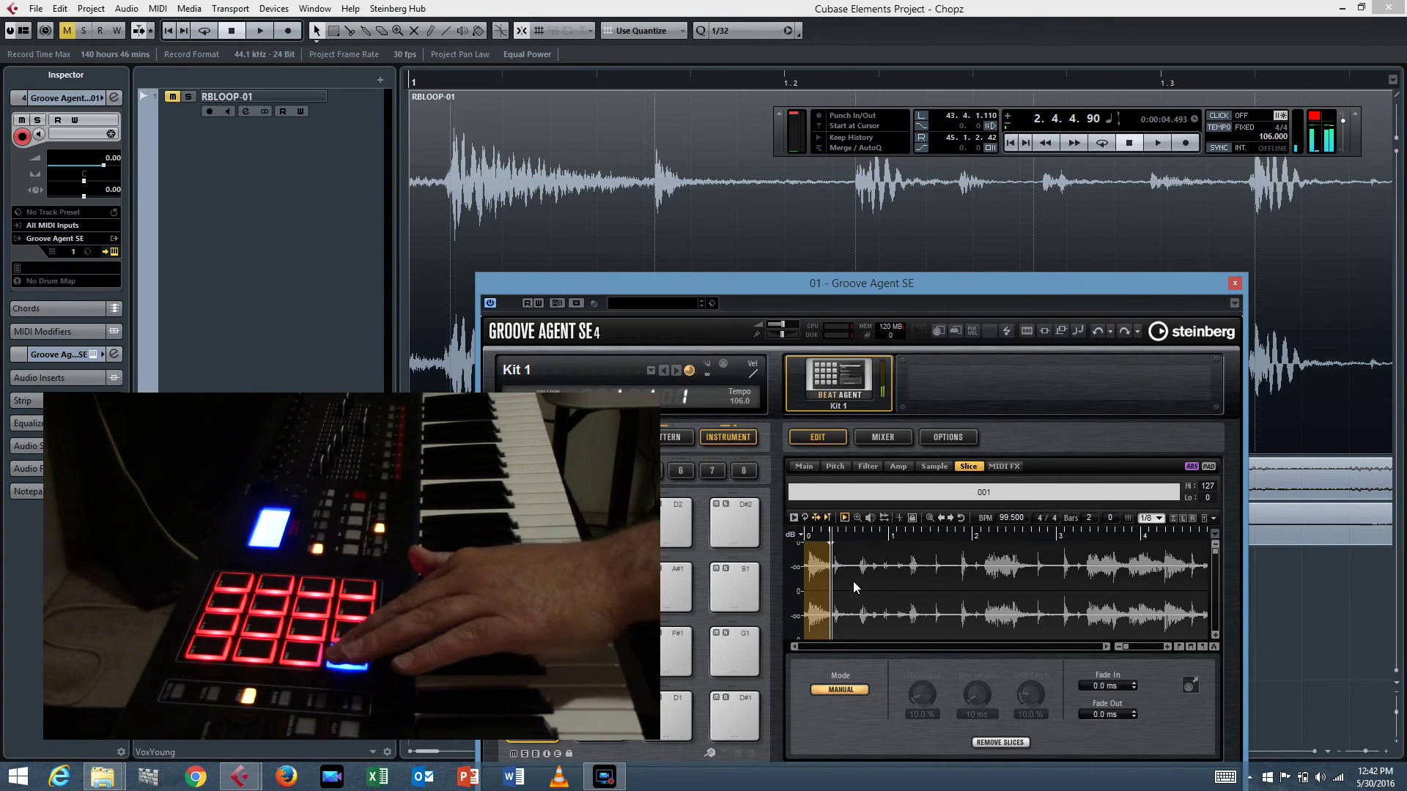
click(905, 566)
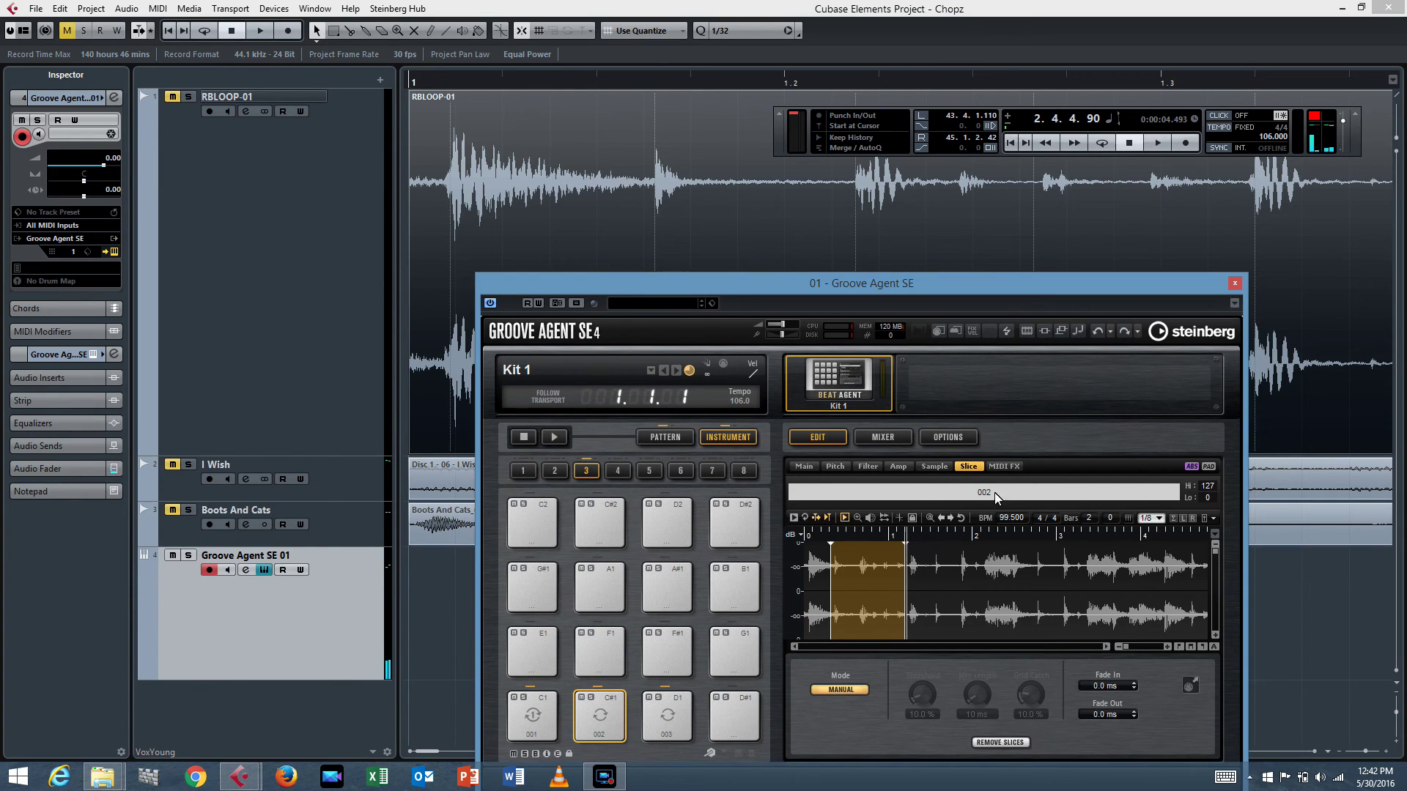
Step: In the Sample tab, set slice 002's loop mode to Continuous
click(936, 467)
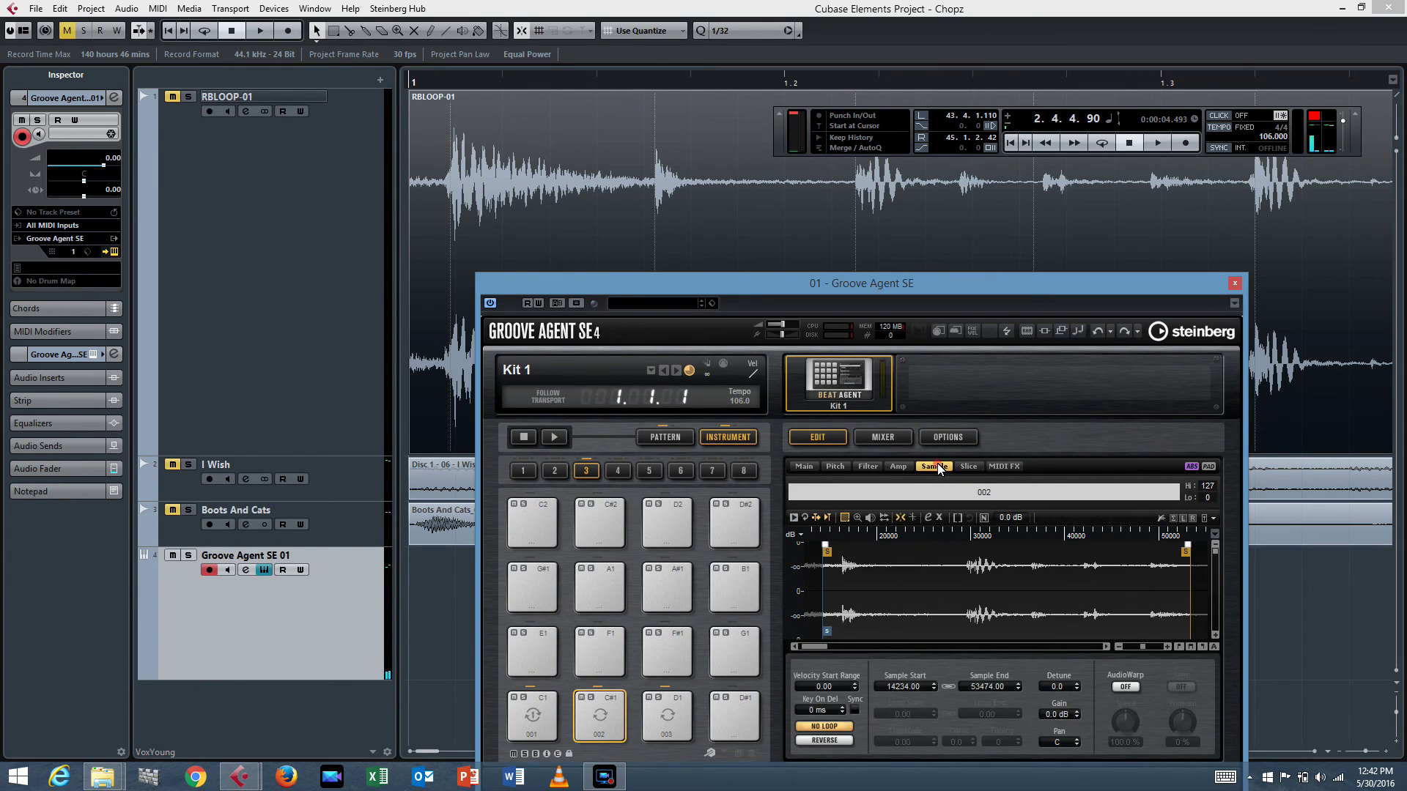
click(829, 727)
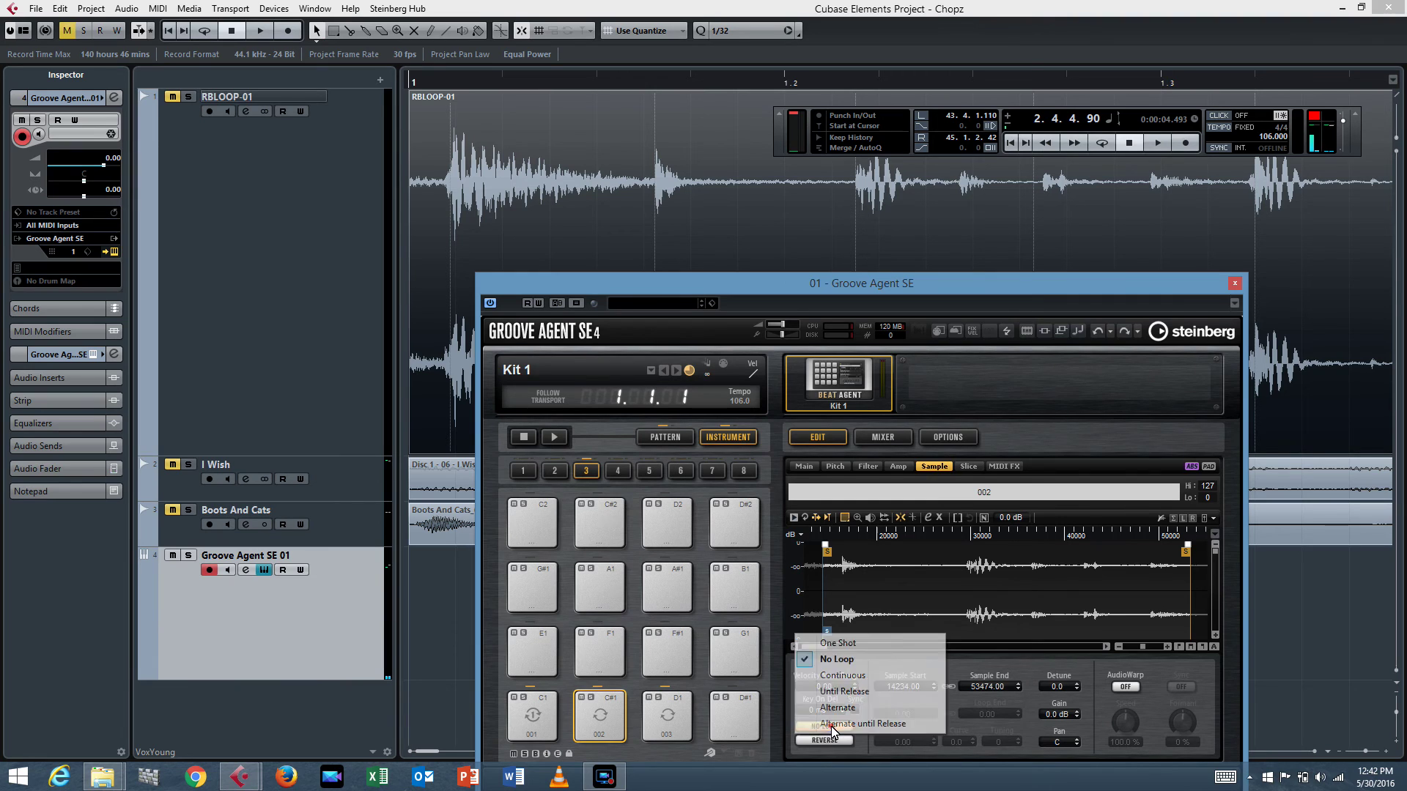
click(839, 643)
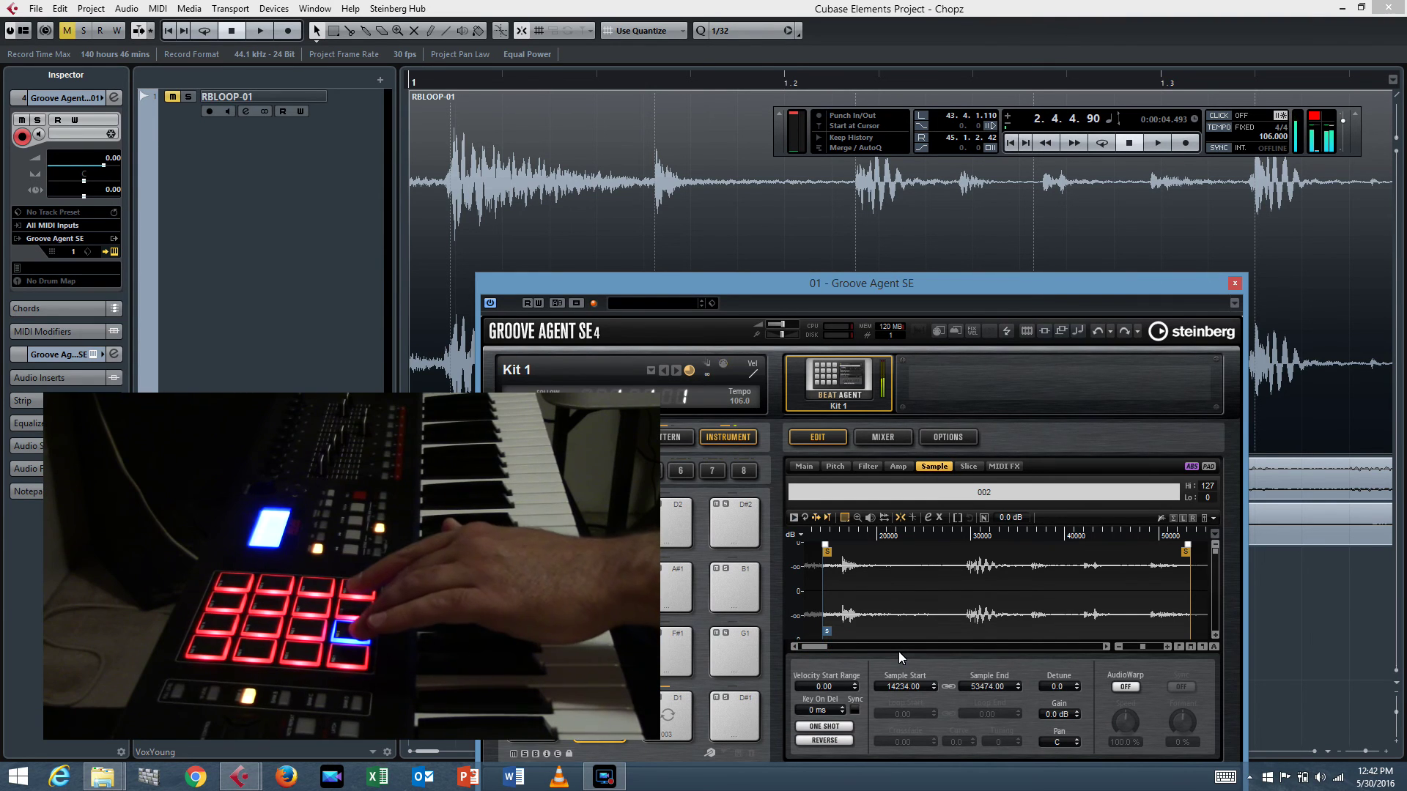
click(831, 726)
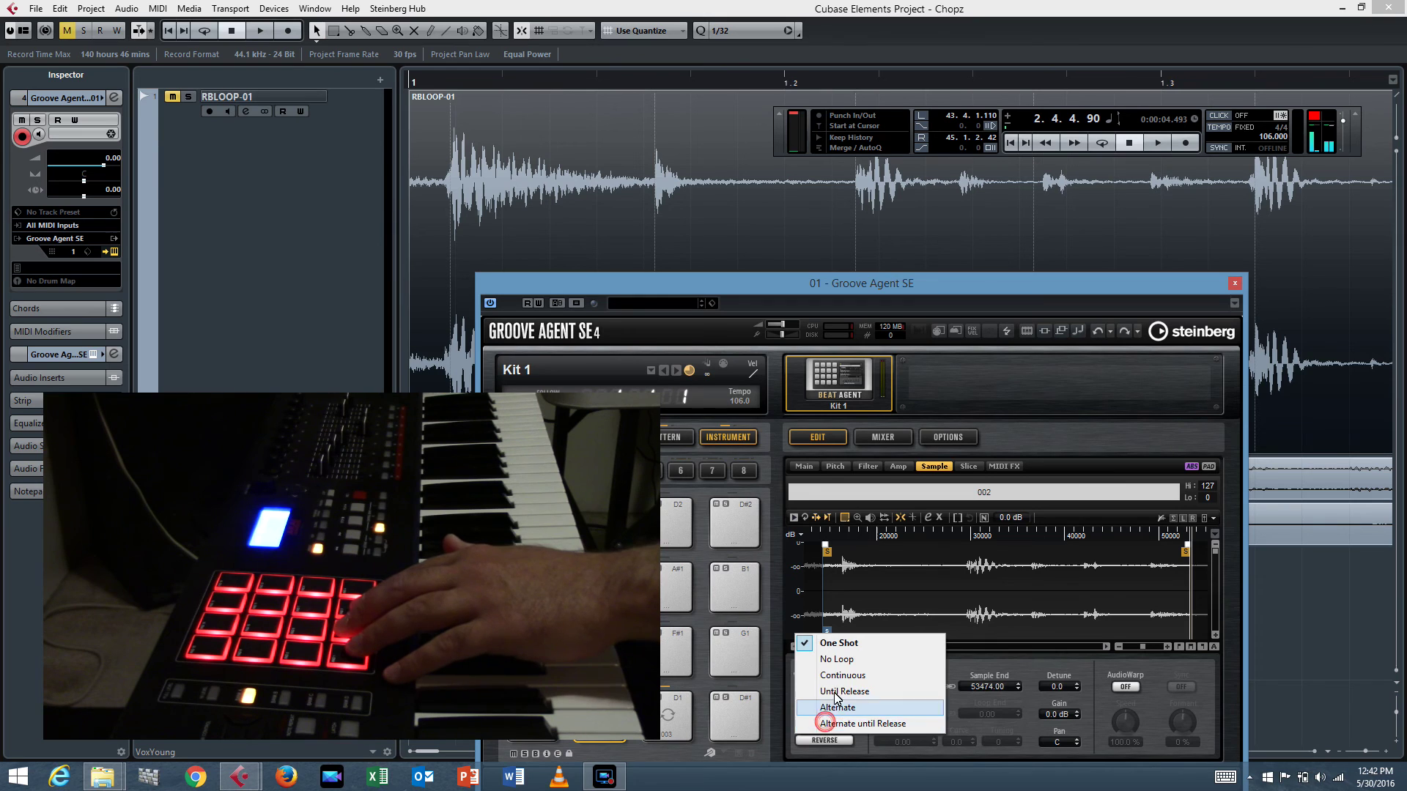
click(842, 676)
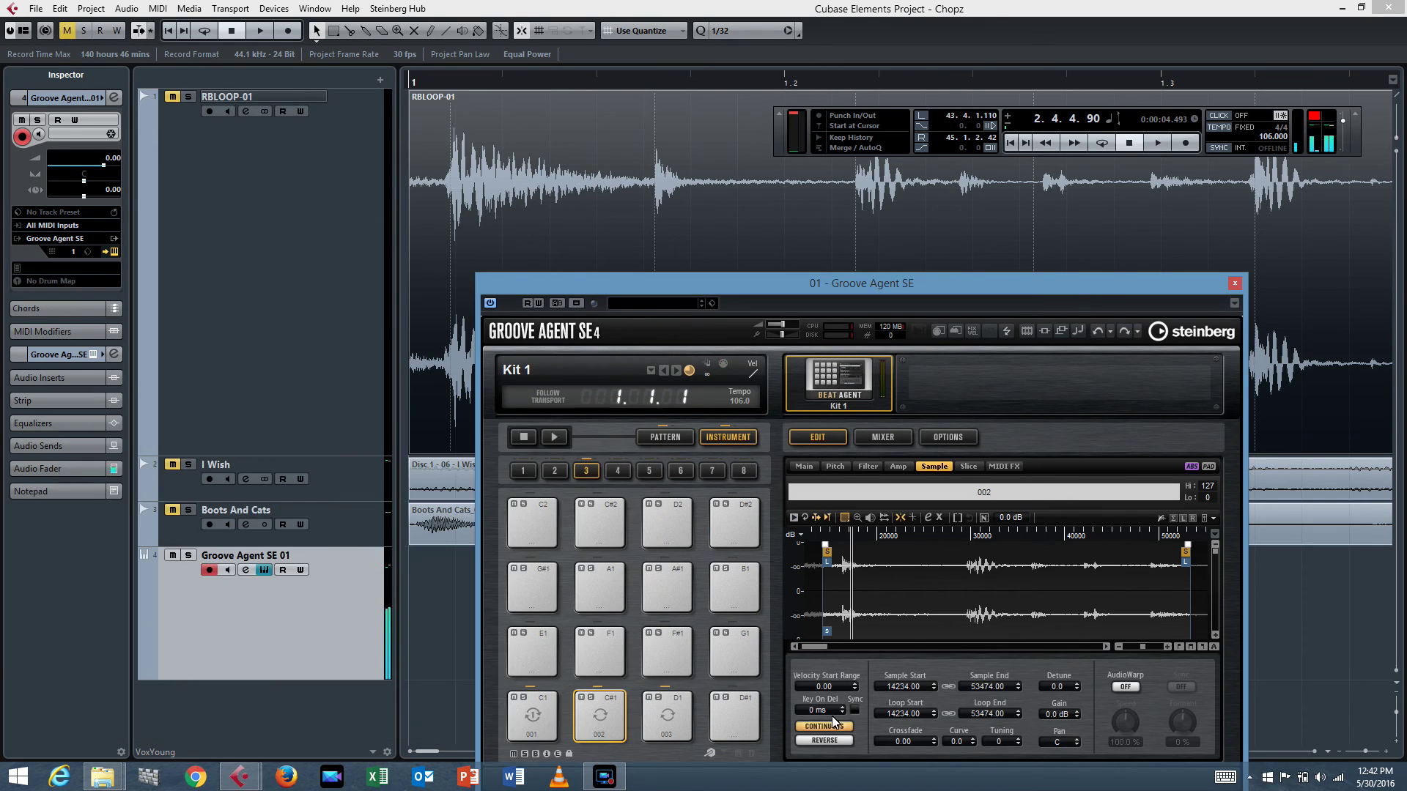
Step: Select pad C1 and set slice 001's loop mode to Continuous as well
click(531, 717)
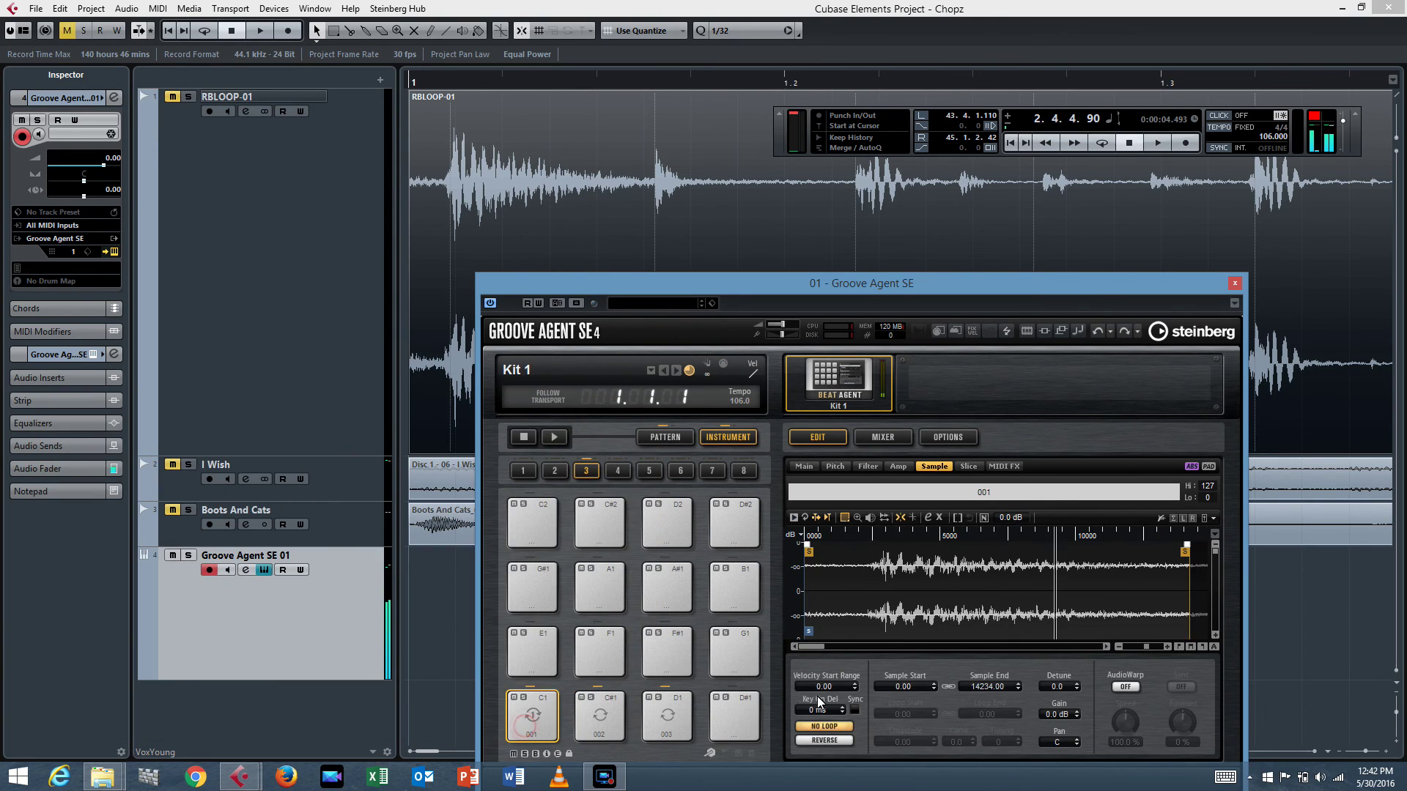
click(821, 728)
click(841, 674)
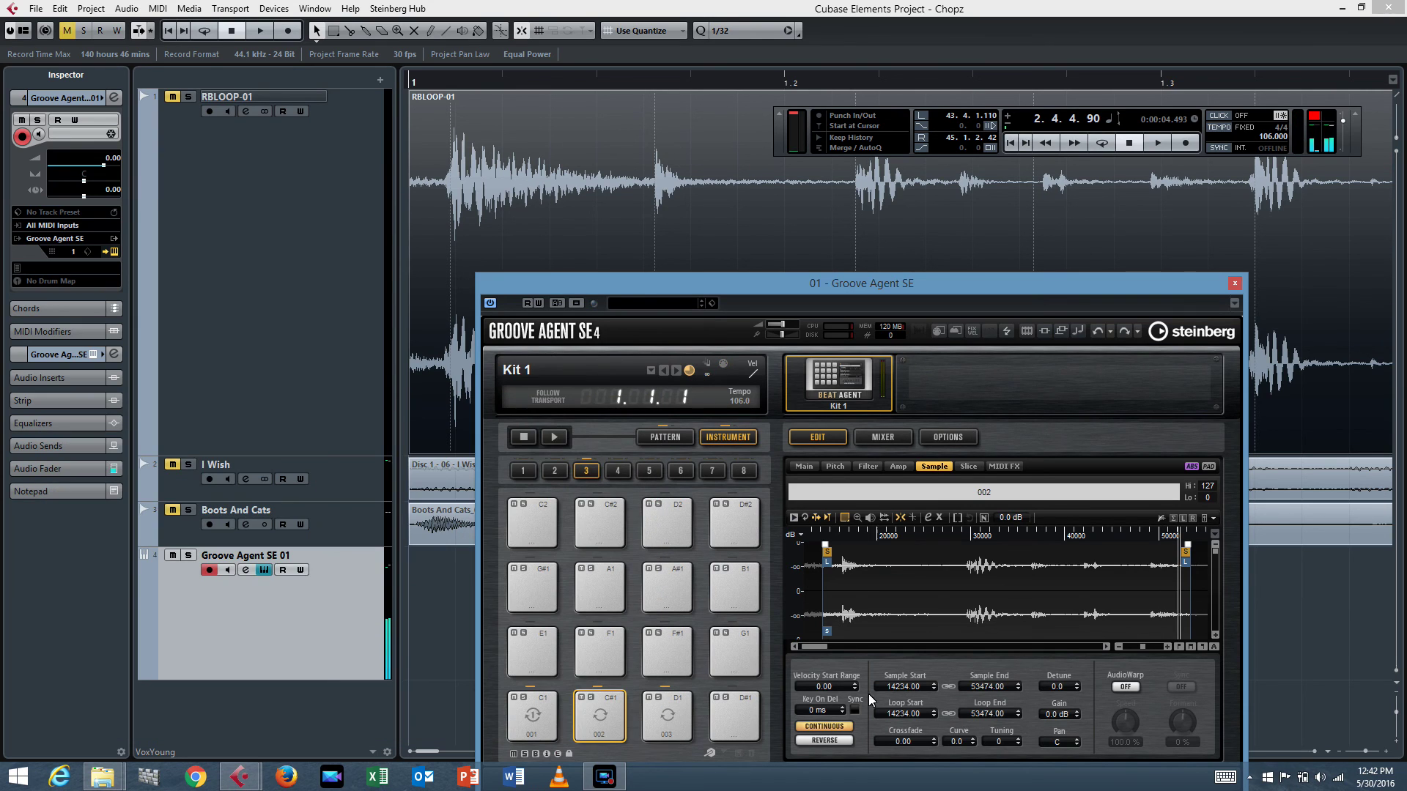
Step: Turn on REVERSE for pad 002 and pad C1, and set pad C1's loop mode to Until Release
click(829, 740)
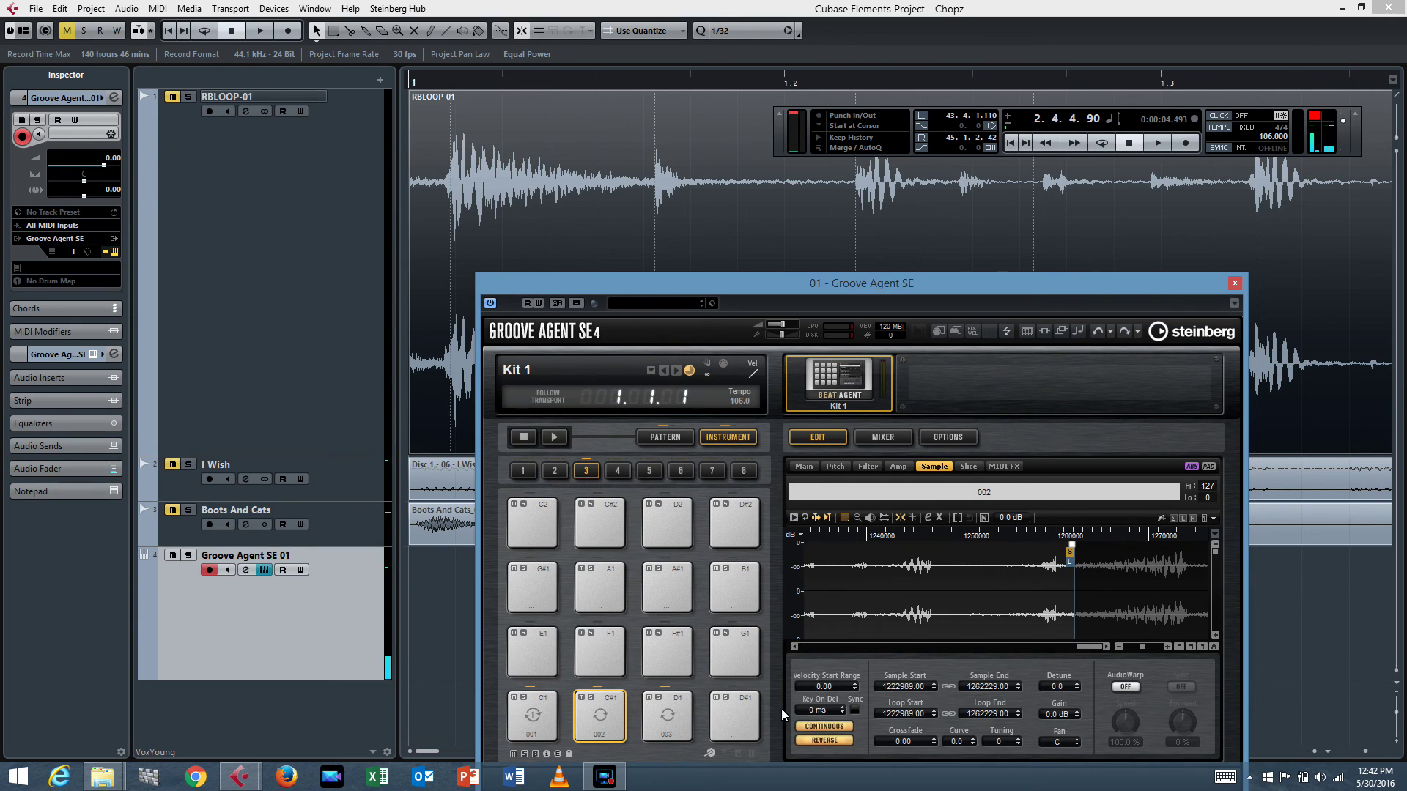
click(530, 715)
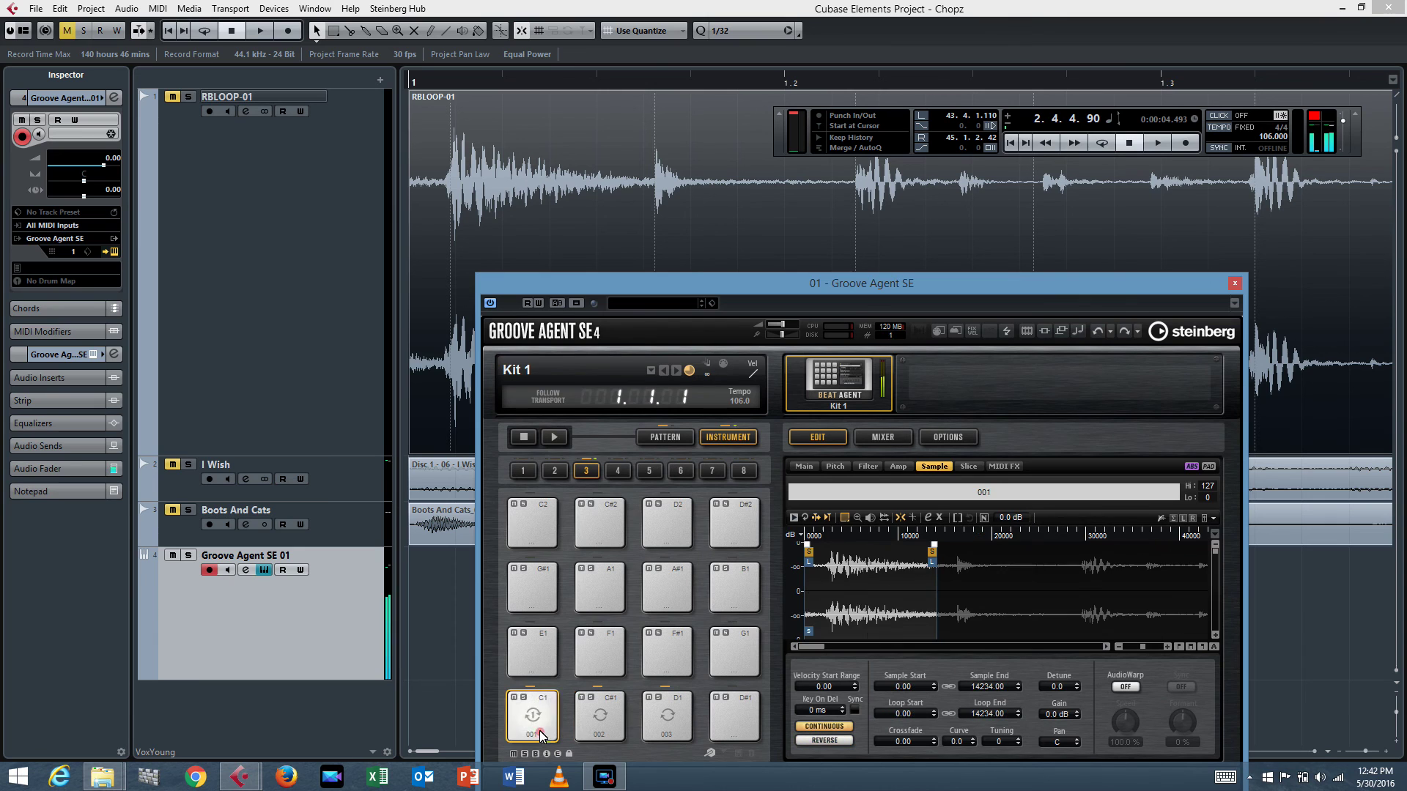
click(823, 740)
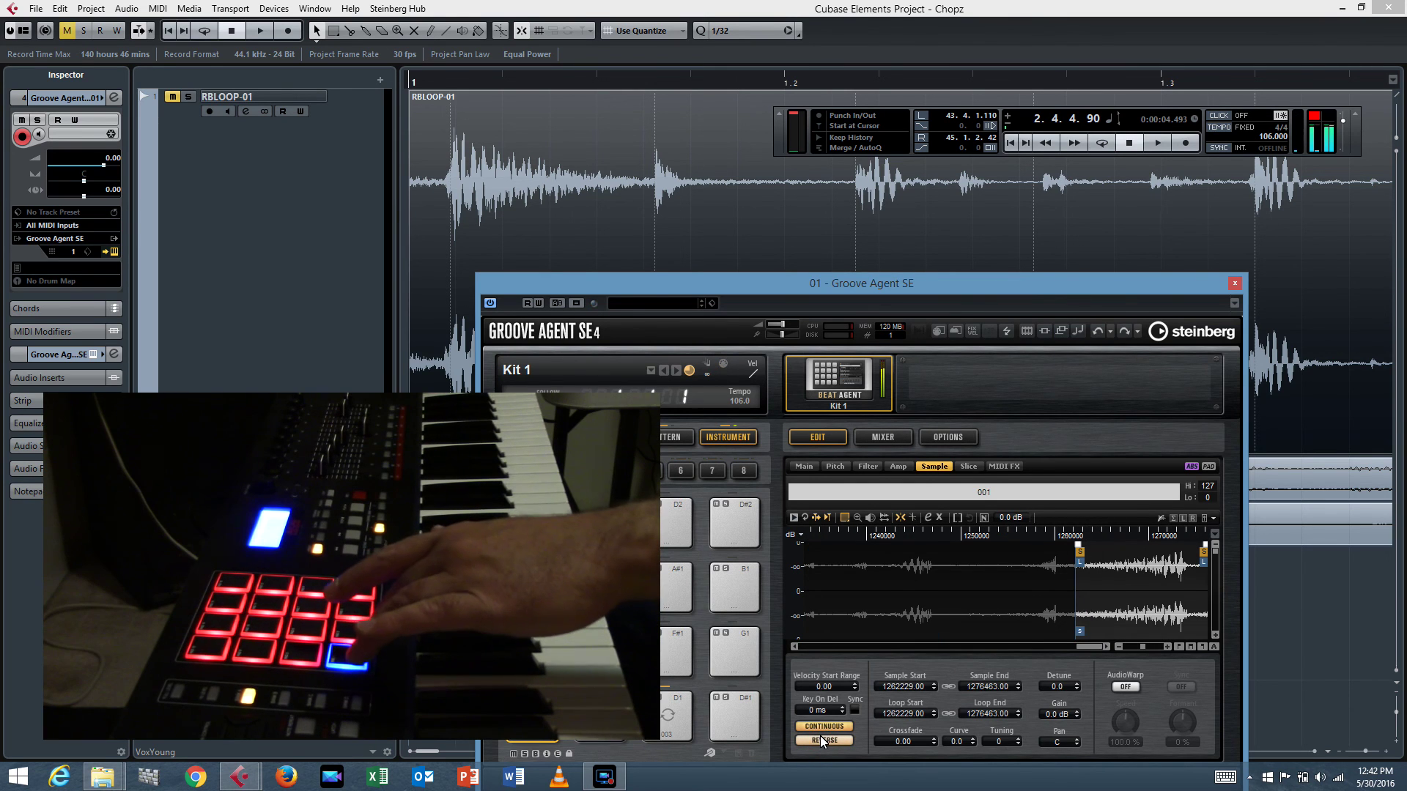
click(815, 726)
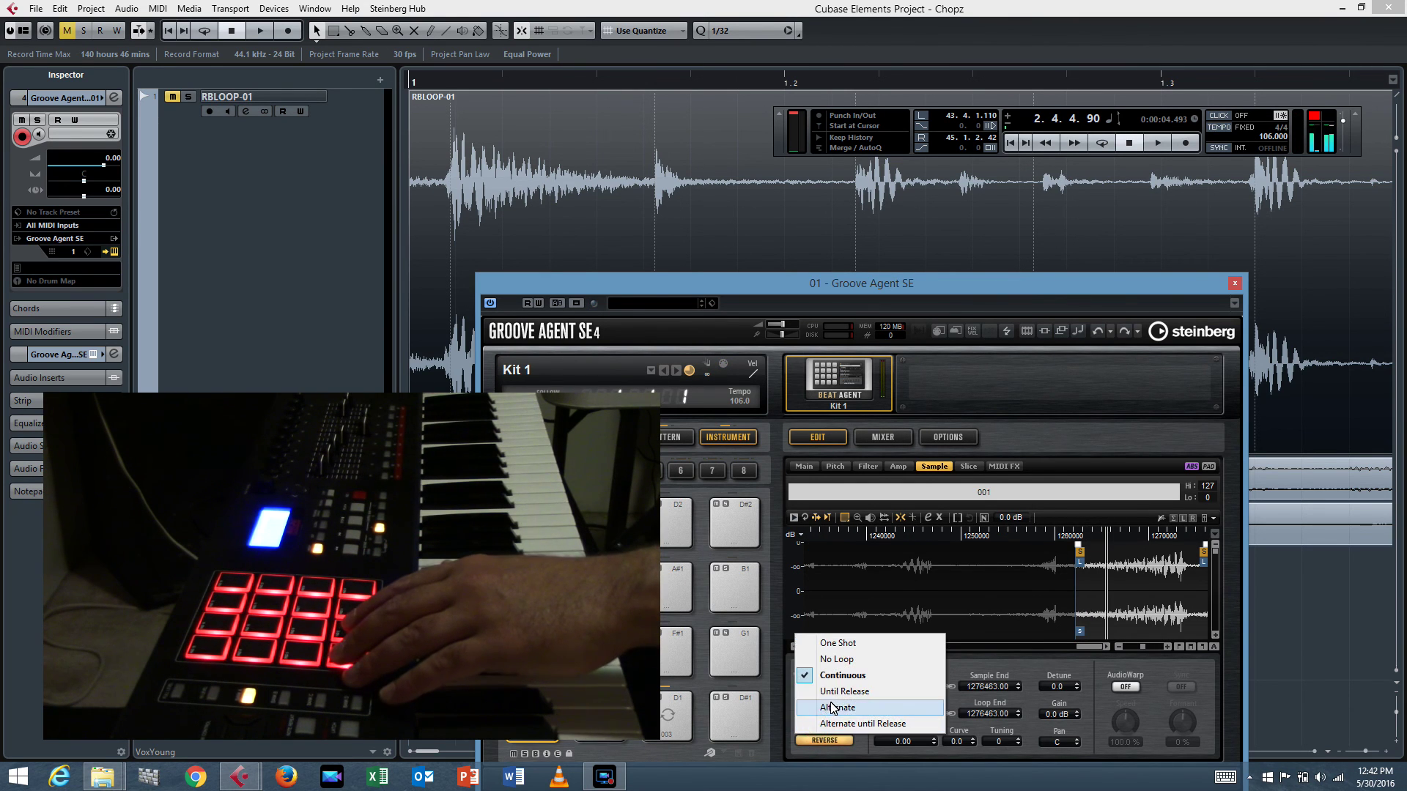
click(834, 693)
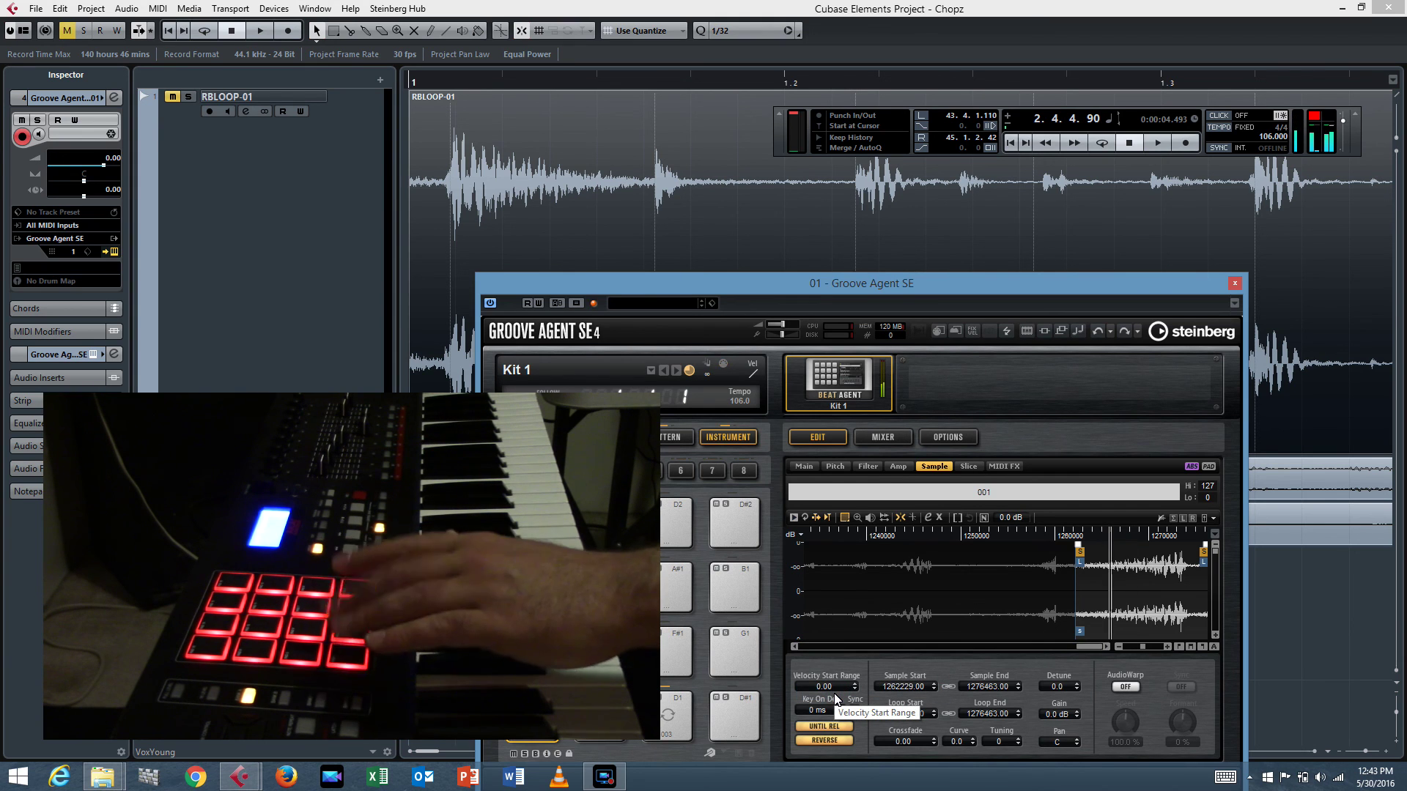